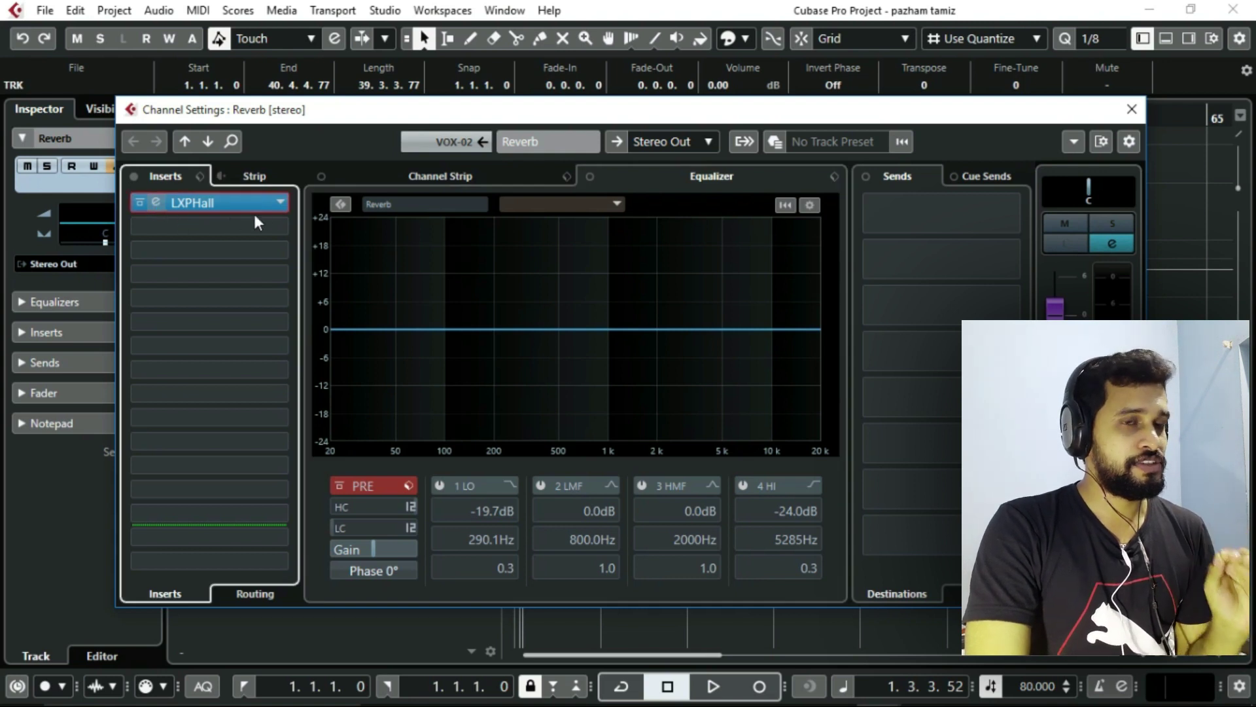
Open the LXPHall plug-in inserted on the Reverb FX channel and reposition its window over the project.
double_click(281, 208)
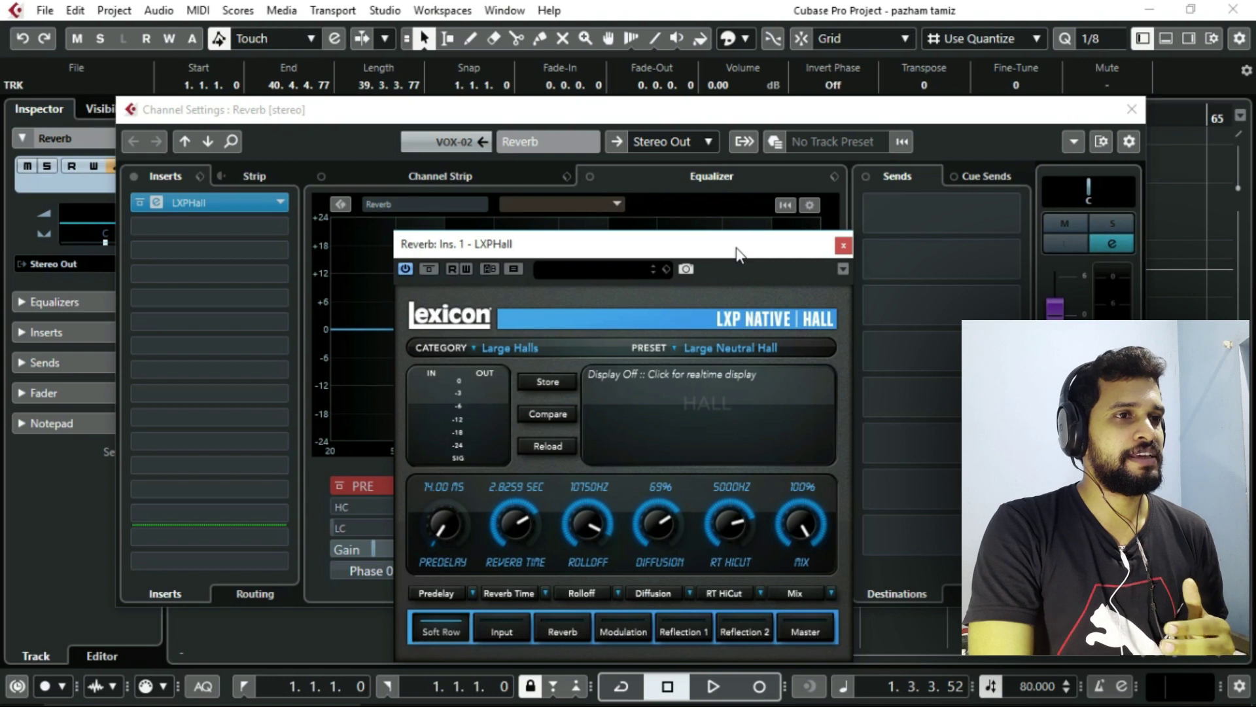
drag(737, 252, 739, 198)
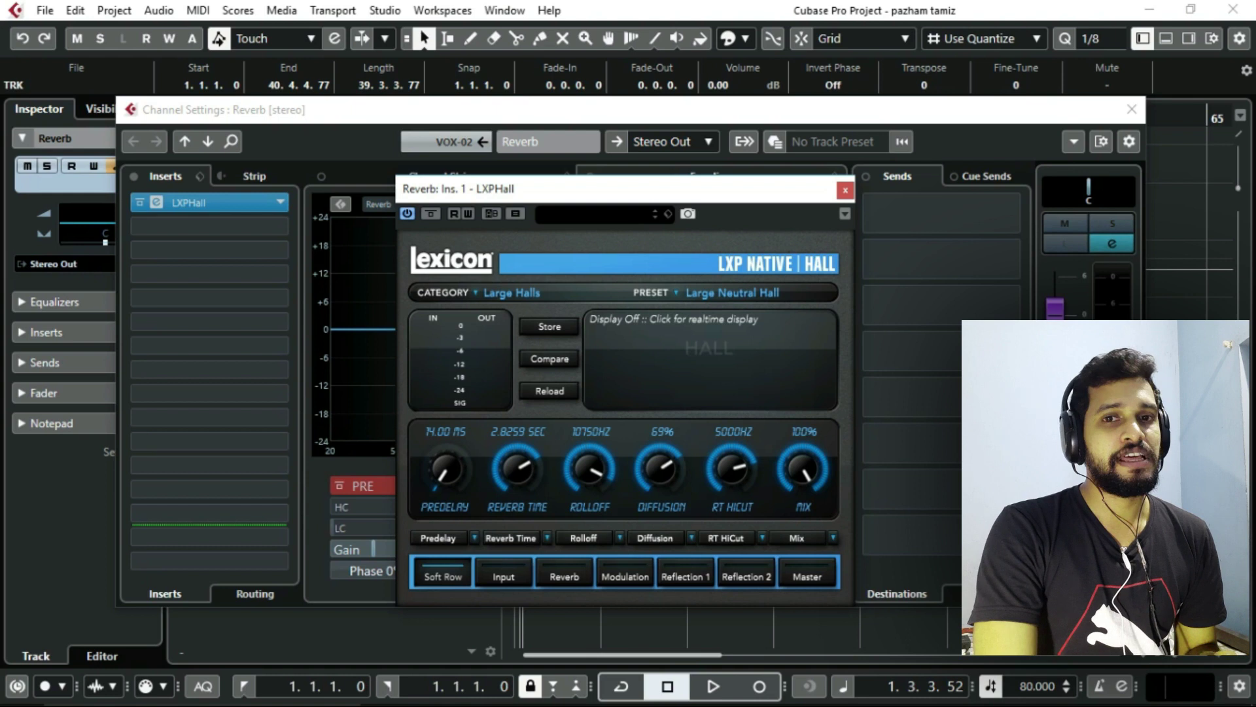
mouse_move(1040, 680)
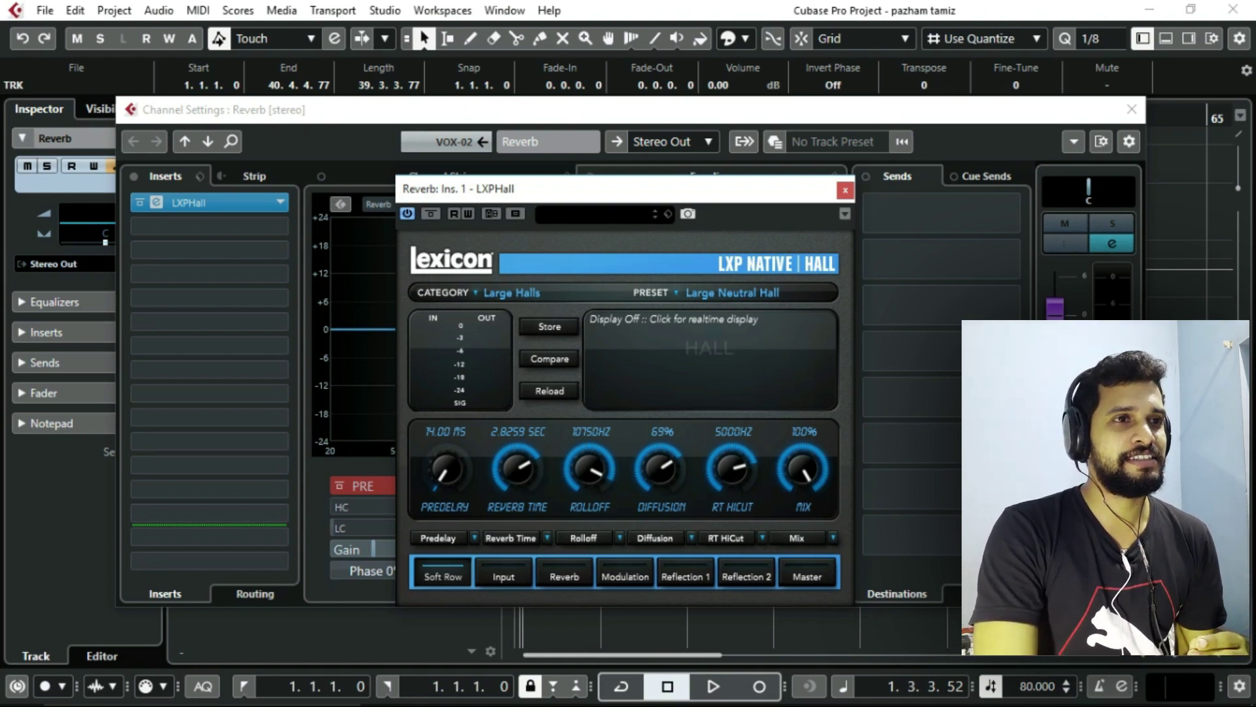
click(1090, 41)
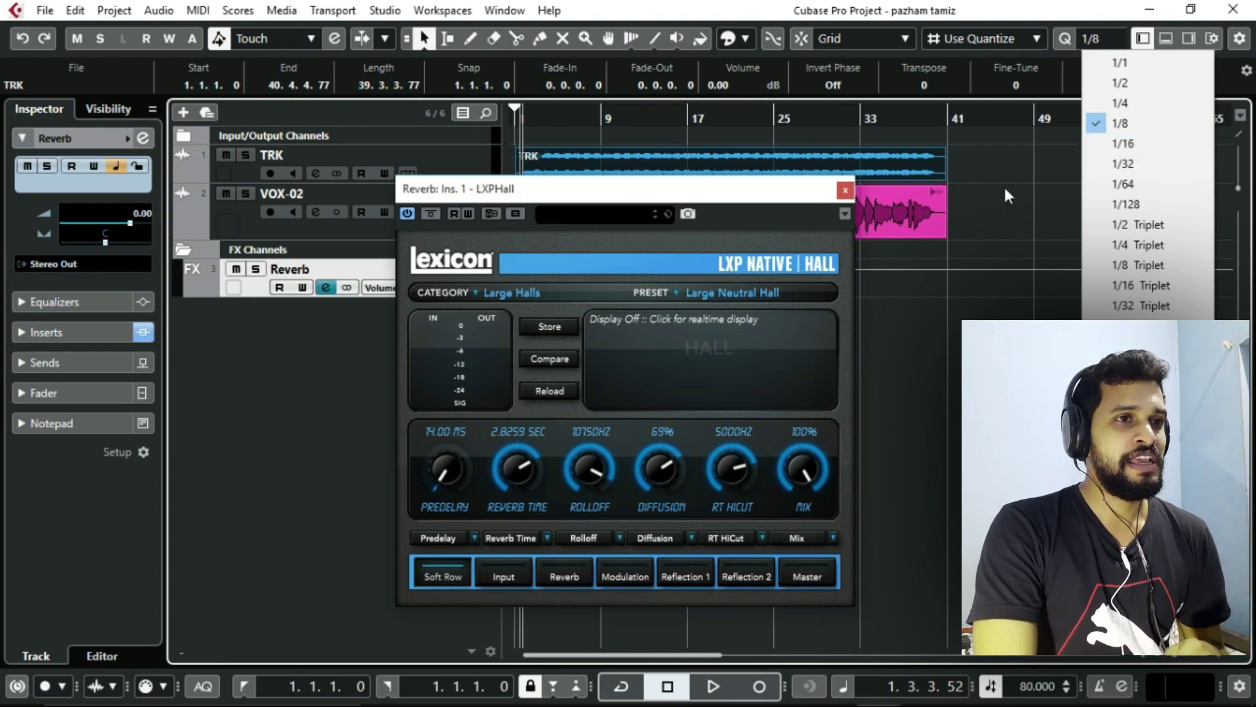
click(794, 195)
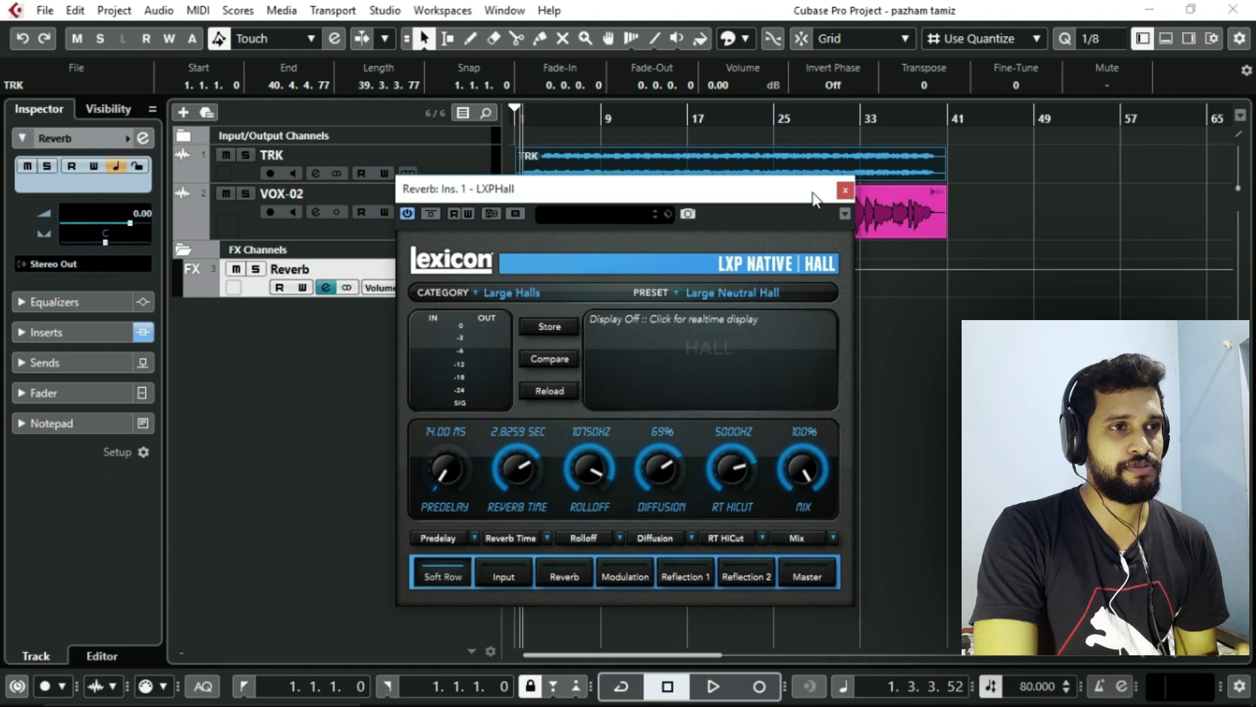
drag(788, 208, 808, 229)
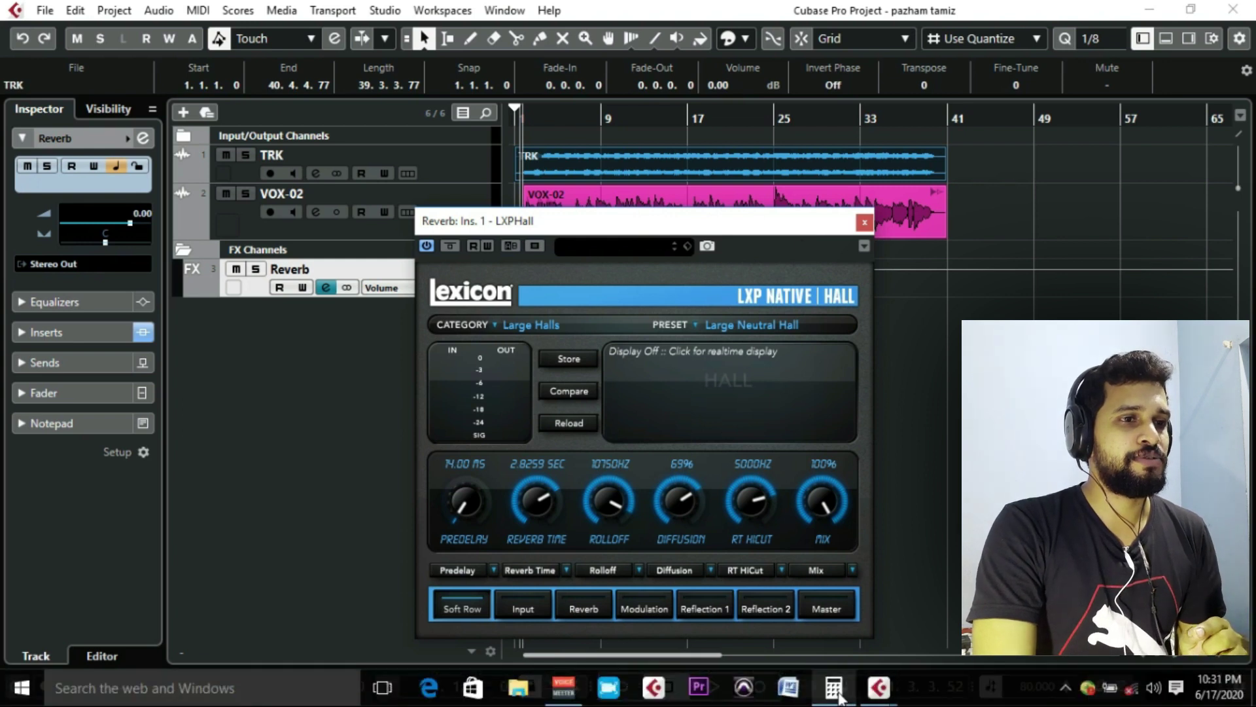
Switch to Calculator, divide 60000 by the project tempo of 80, and return to Cubase.
click(834, 688)
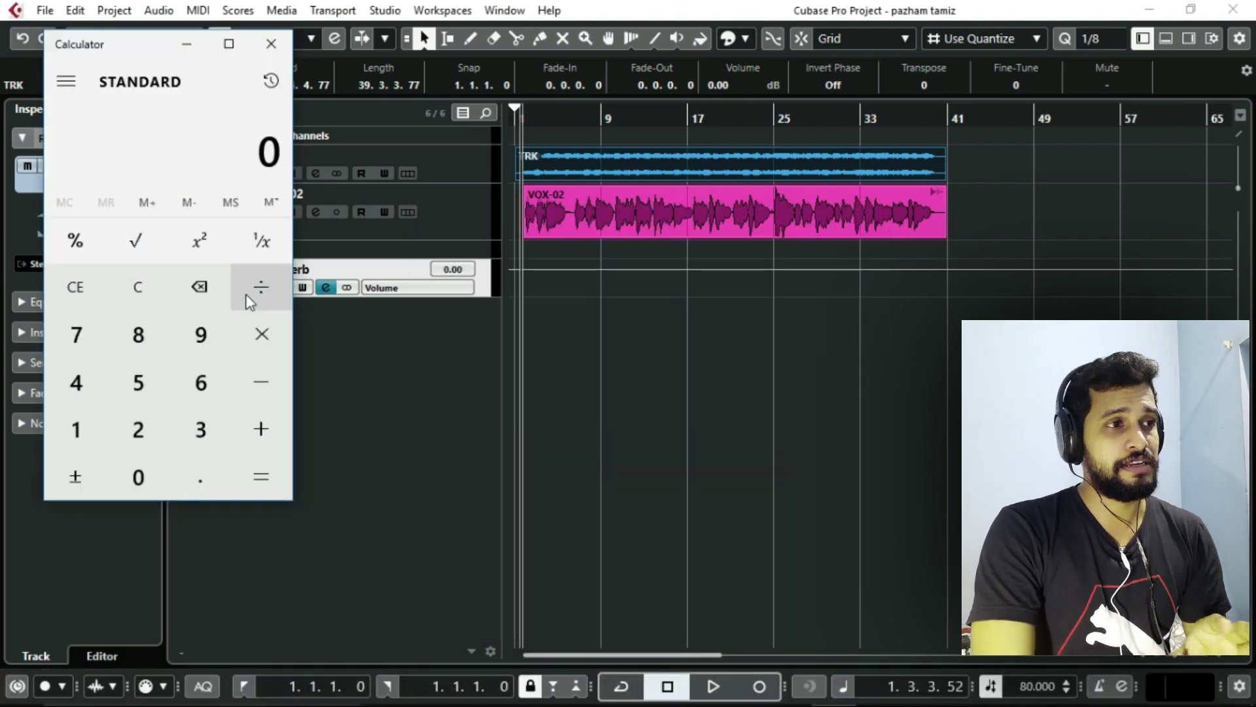
click(190, 386)
click(141, 478)
click(140, 477)
click(141, 478)
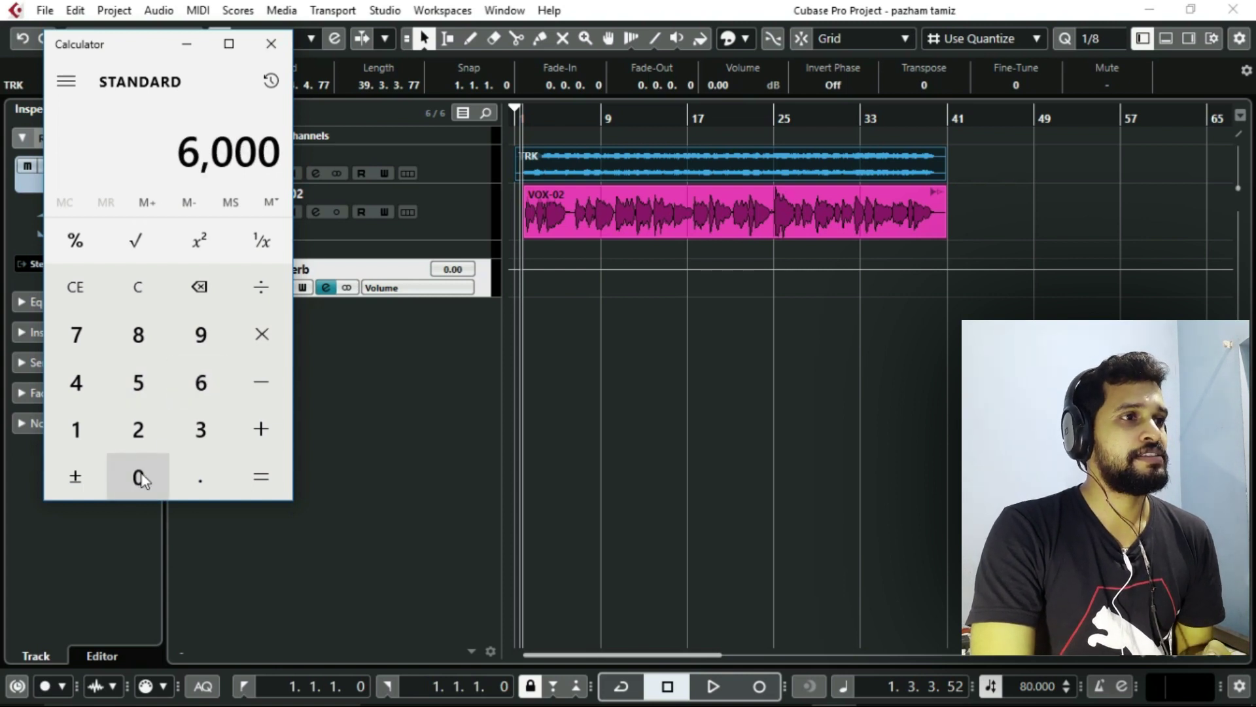
click(141, 478)
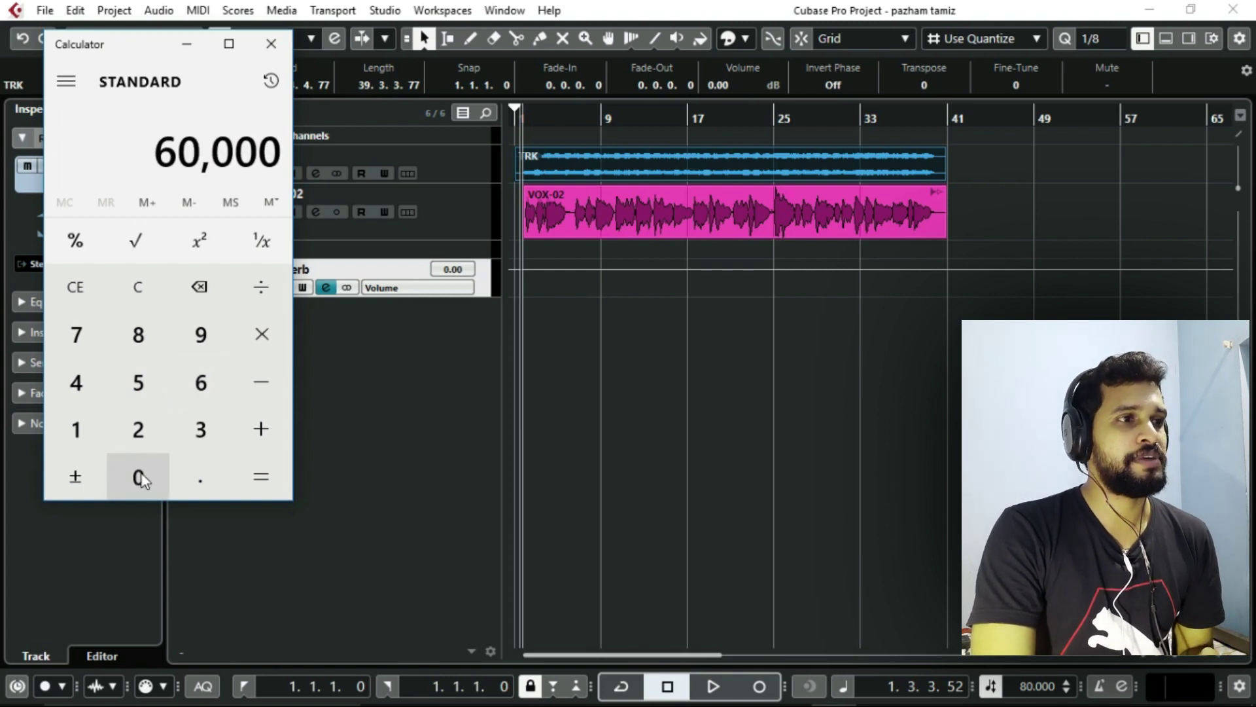
click(264, 293)
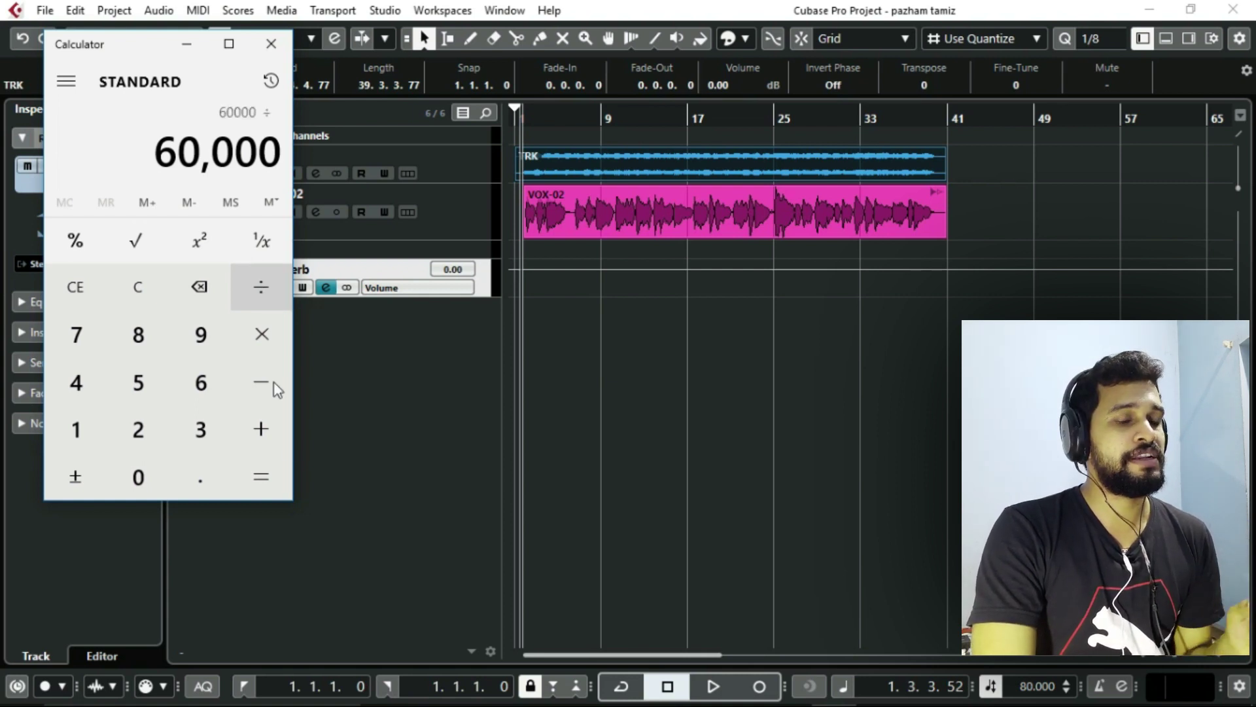
click(140, 332)
click(140, 477)
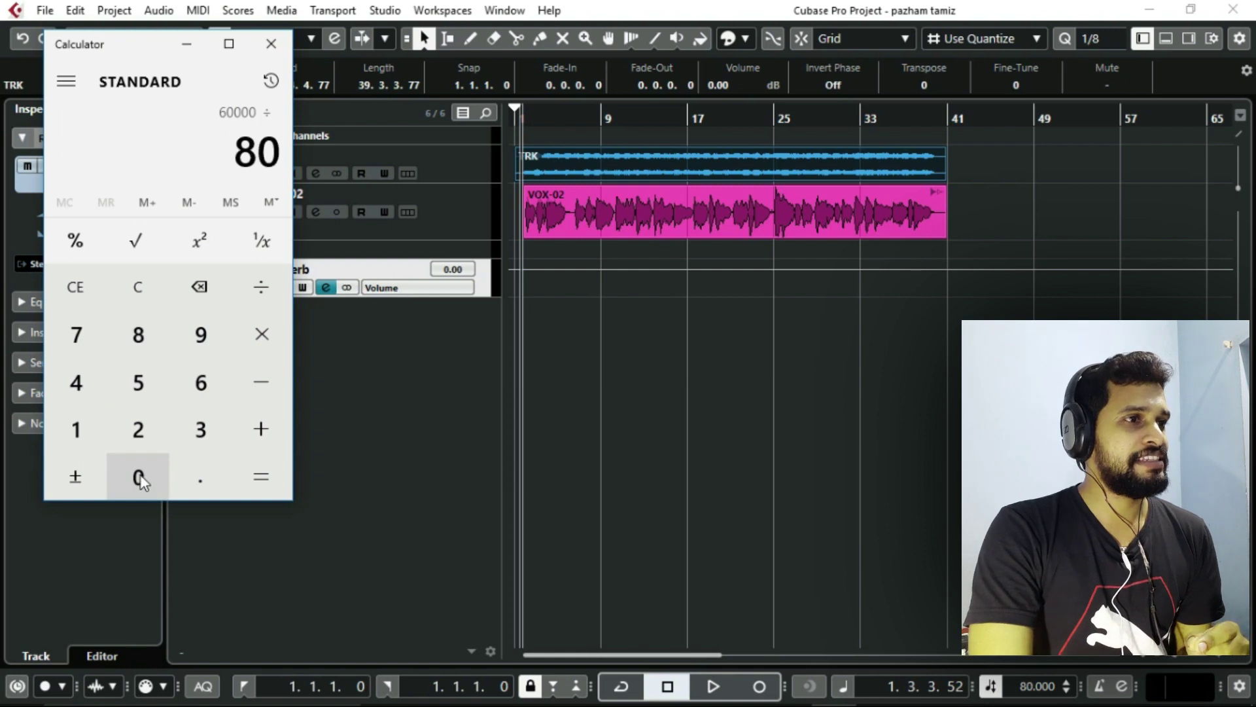
click(263, 477)
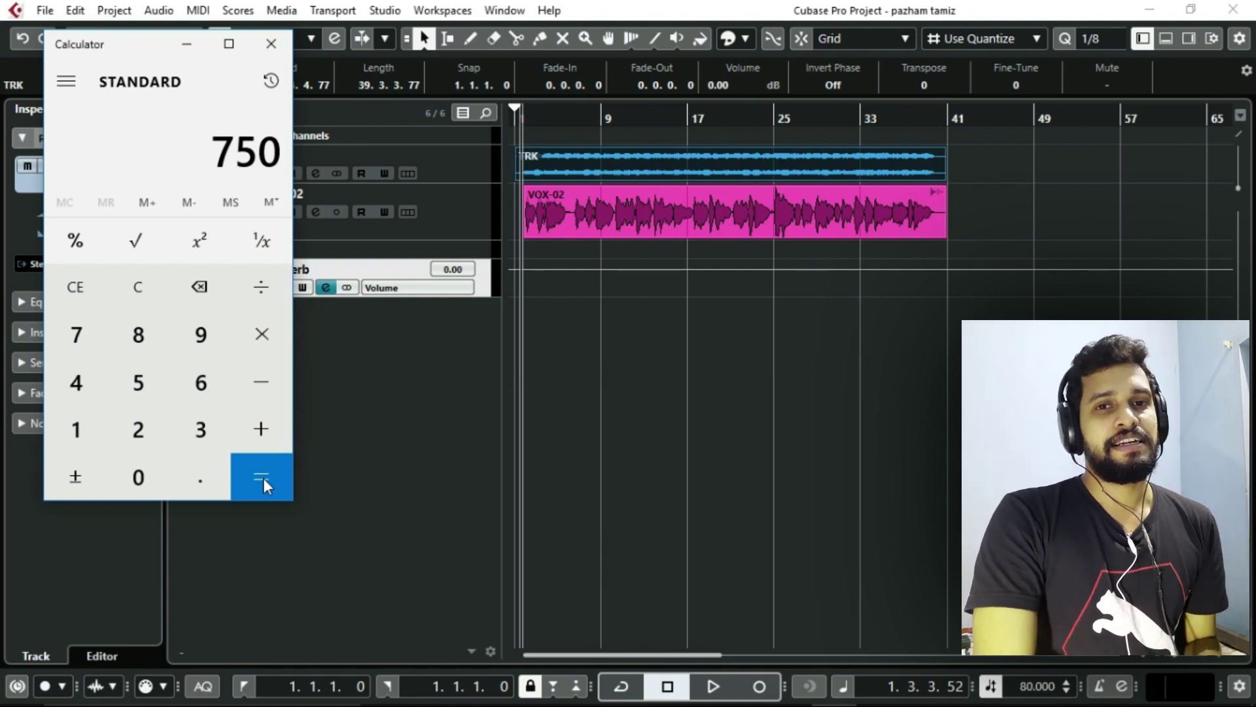
click(195, 46)
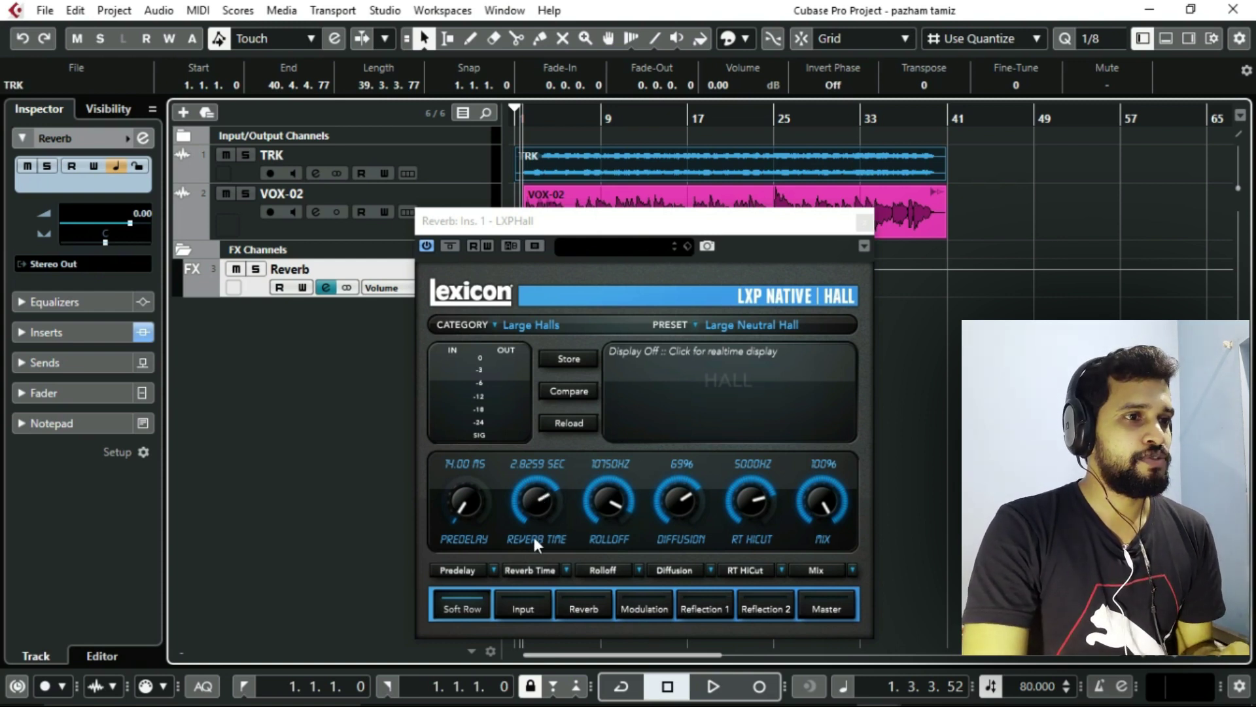
Set the LXPHall reverb time to 7.5 seconds and close the plug-in window.
click(535, 463)
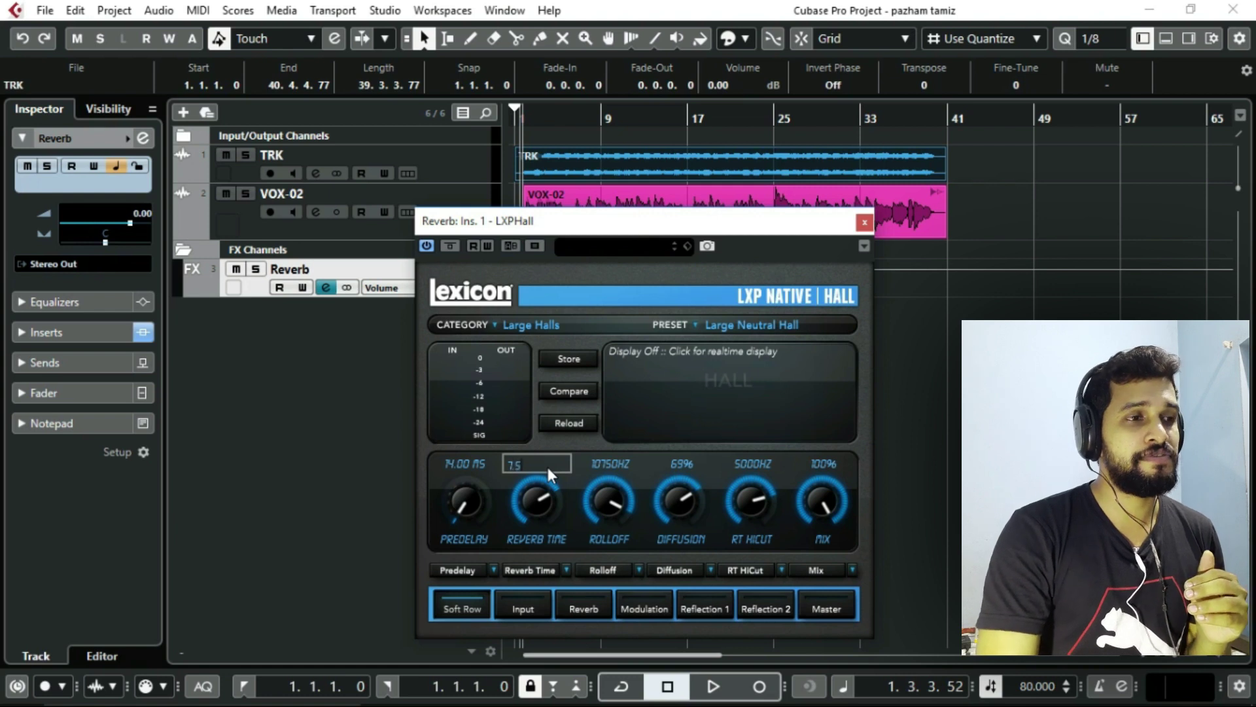
key(Return)
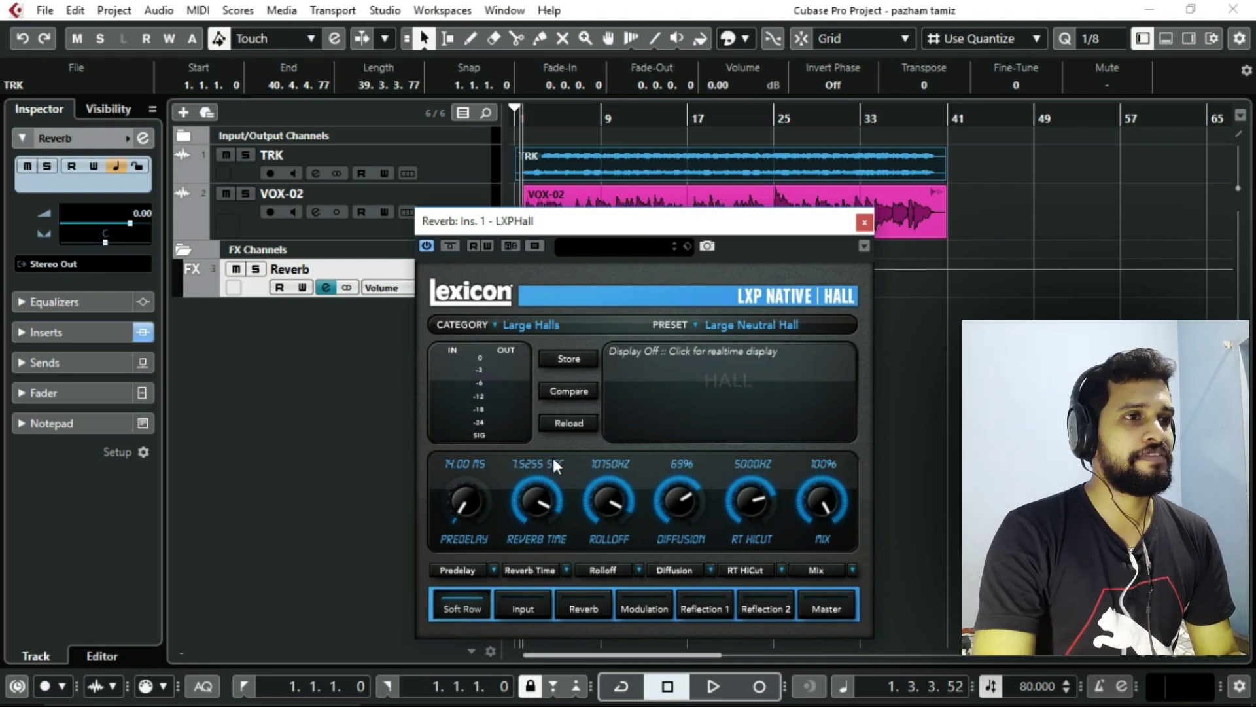
click(862, 222)
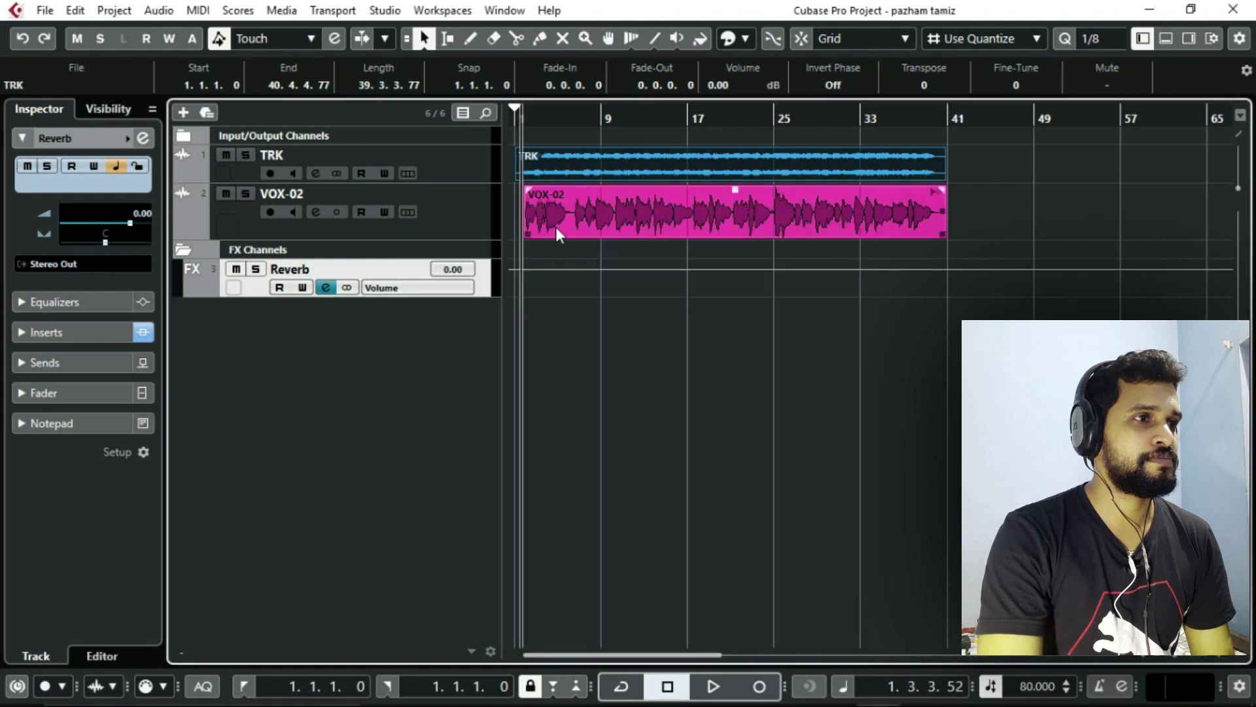
Open the VOX-02 channel settings, raise its Reverb send to -7.96 dB, and audition the result.
click(316, 212)
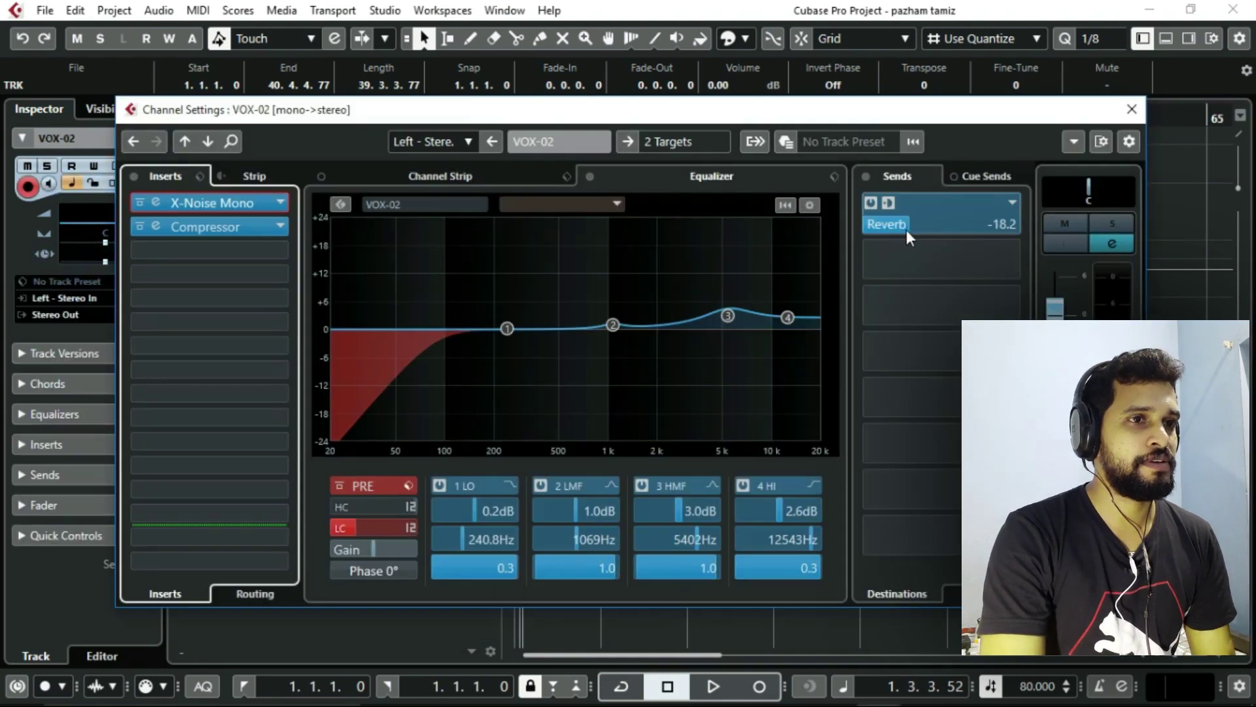
drag(907, 229, 948, 225)
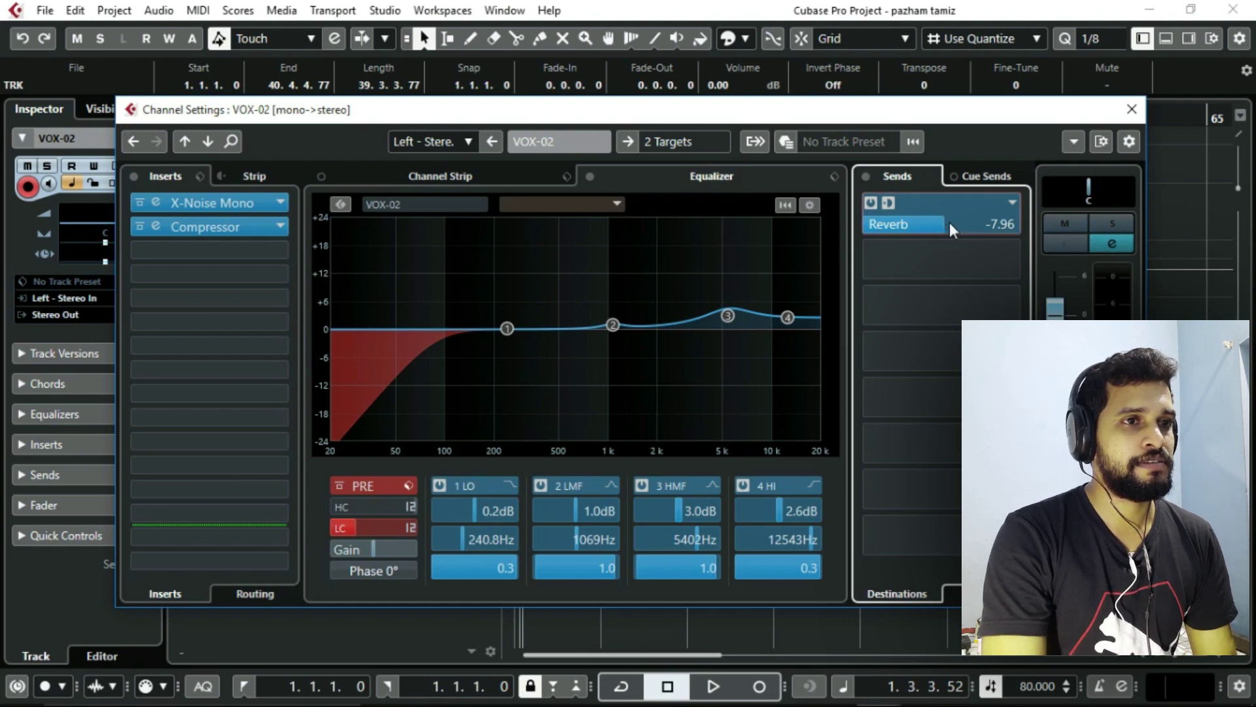
key(space)
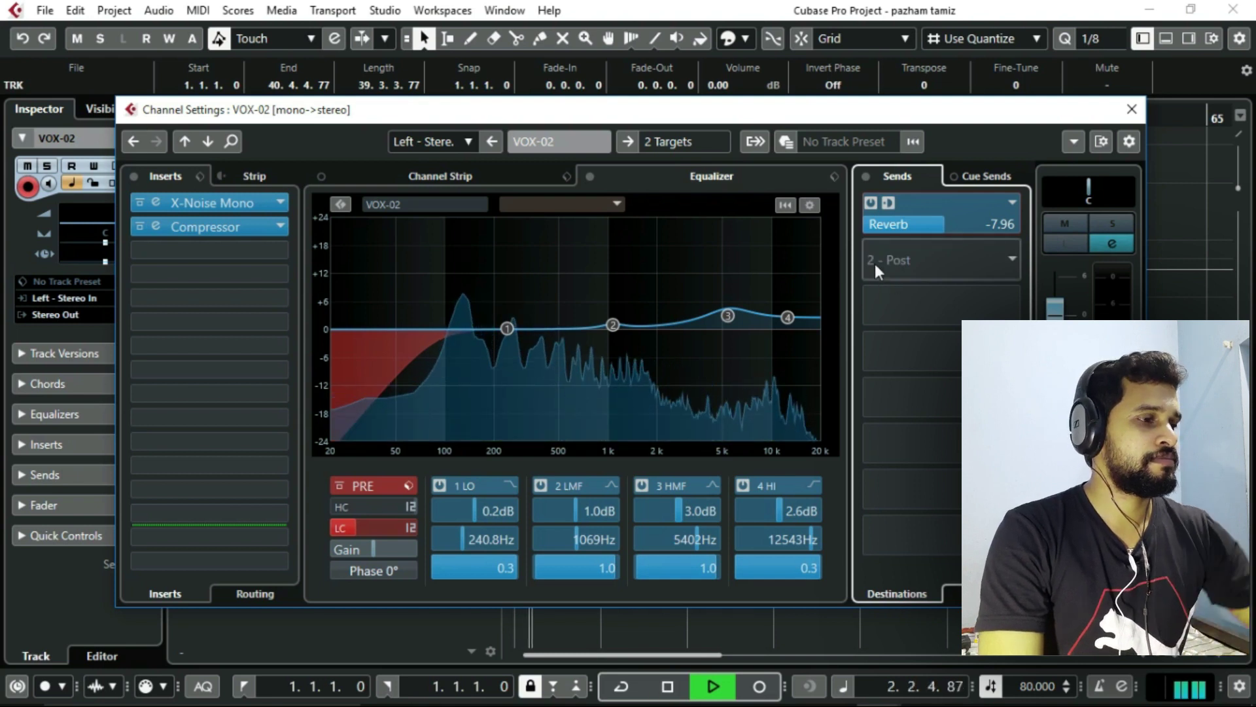
key(space)
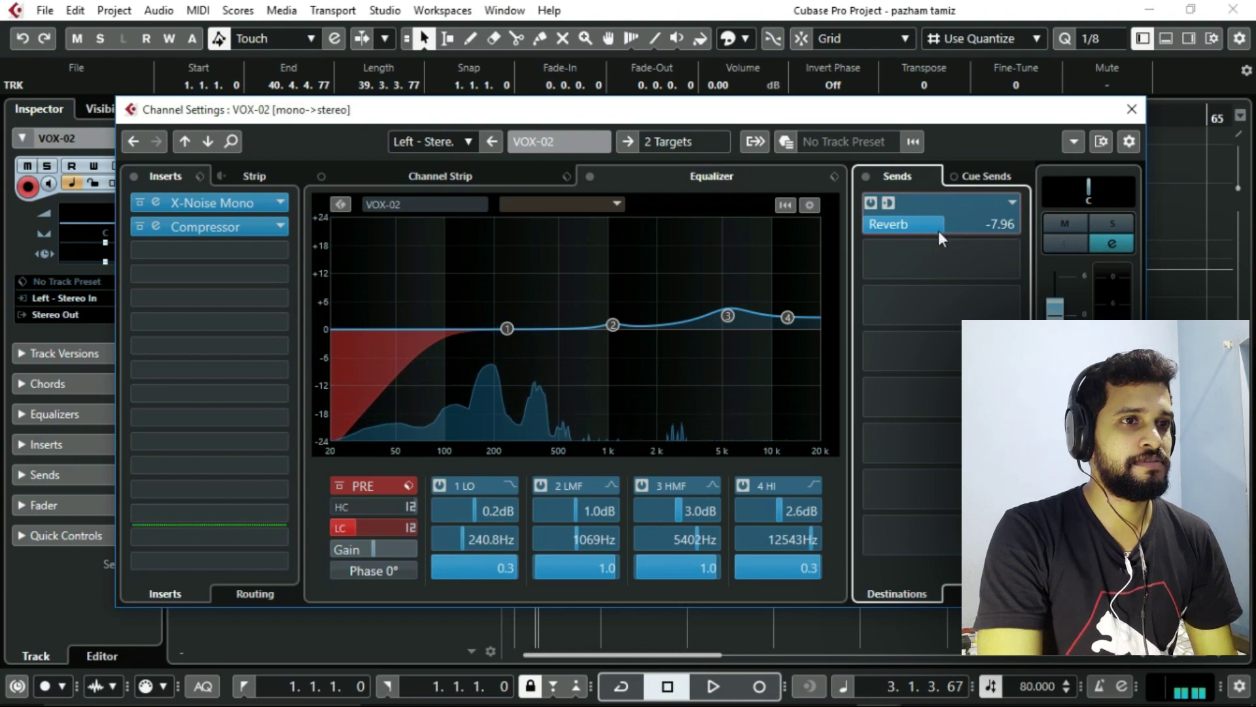
Lower the Reverb send on VOX-02 to -13.8 dB and play back the vocal.
scroll(927, 229, down, 1)
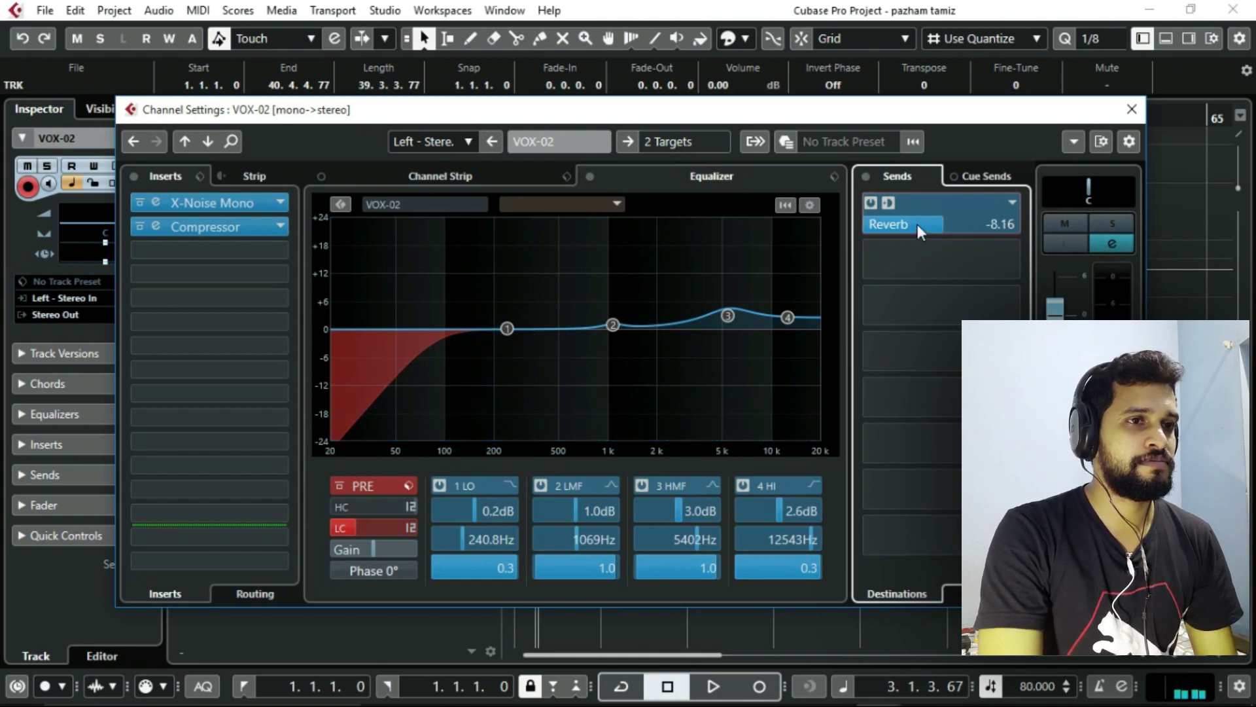
scroll(916, 225, down, 2)
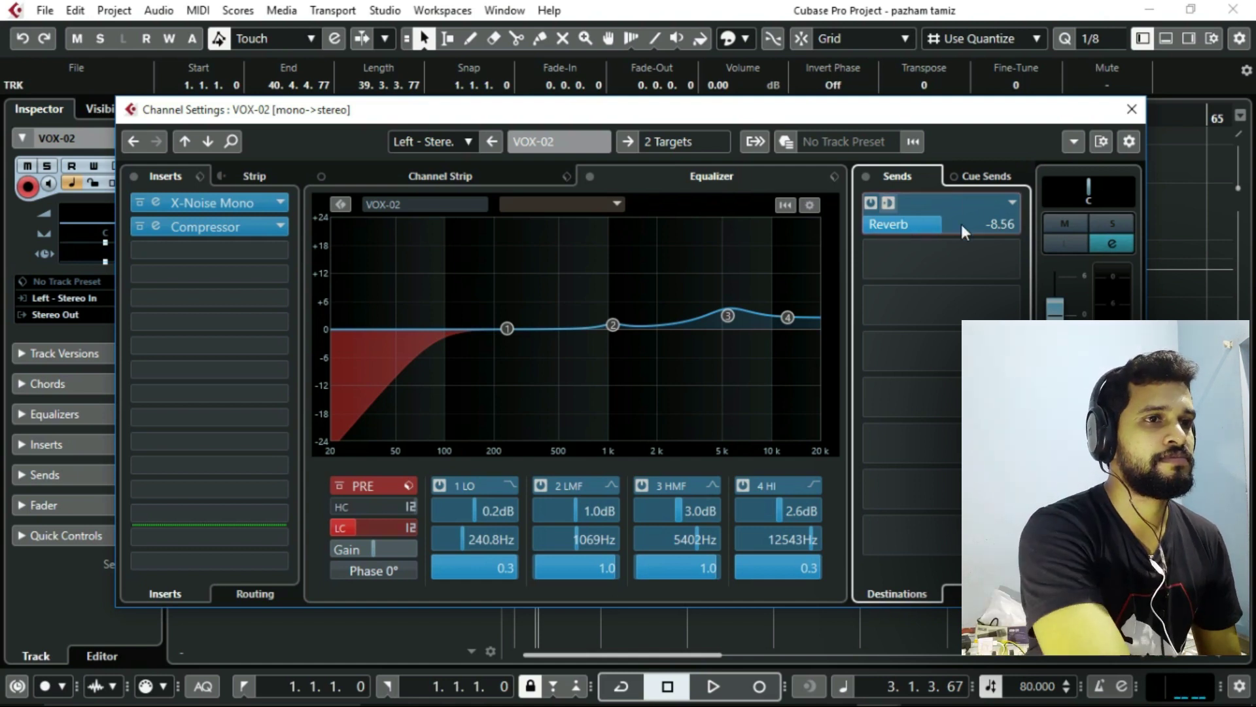
scroll(915, 225, down, 8)
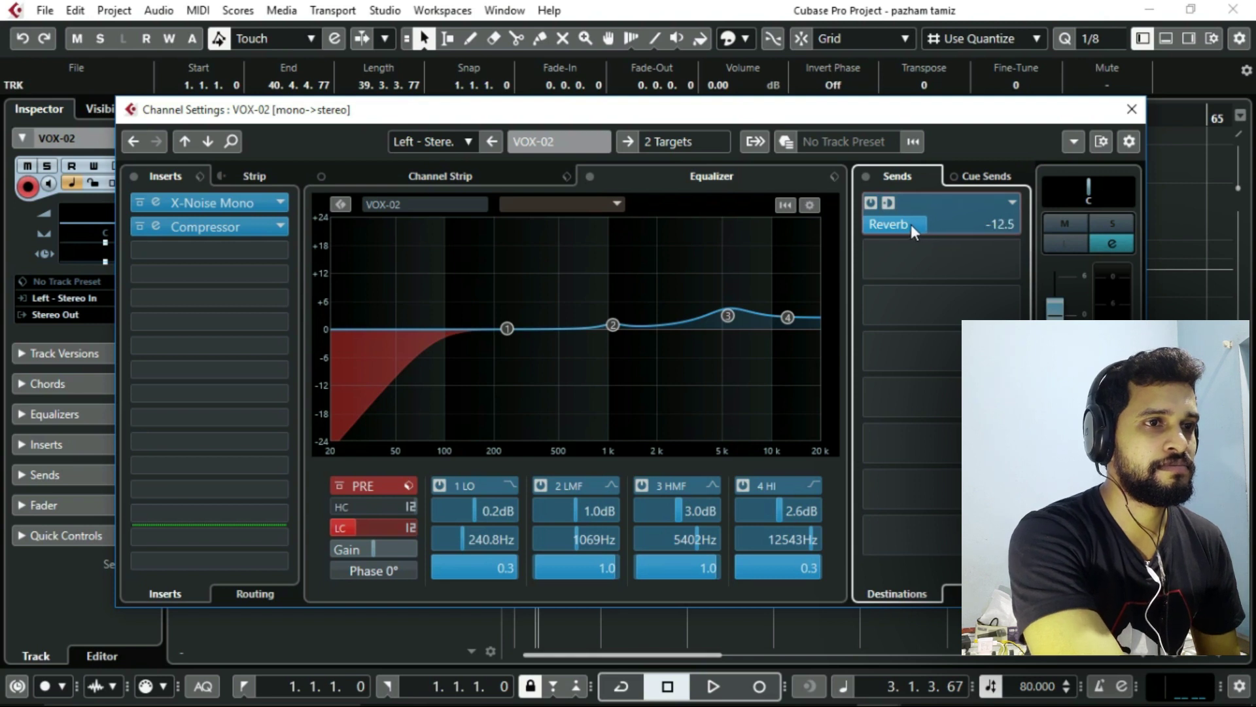
scroll(904, 226, up, 1)
key(space)
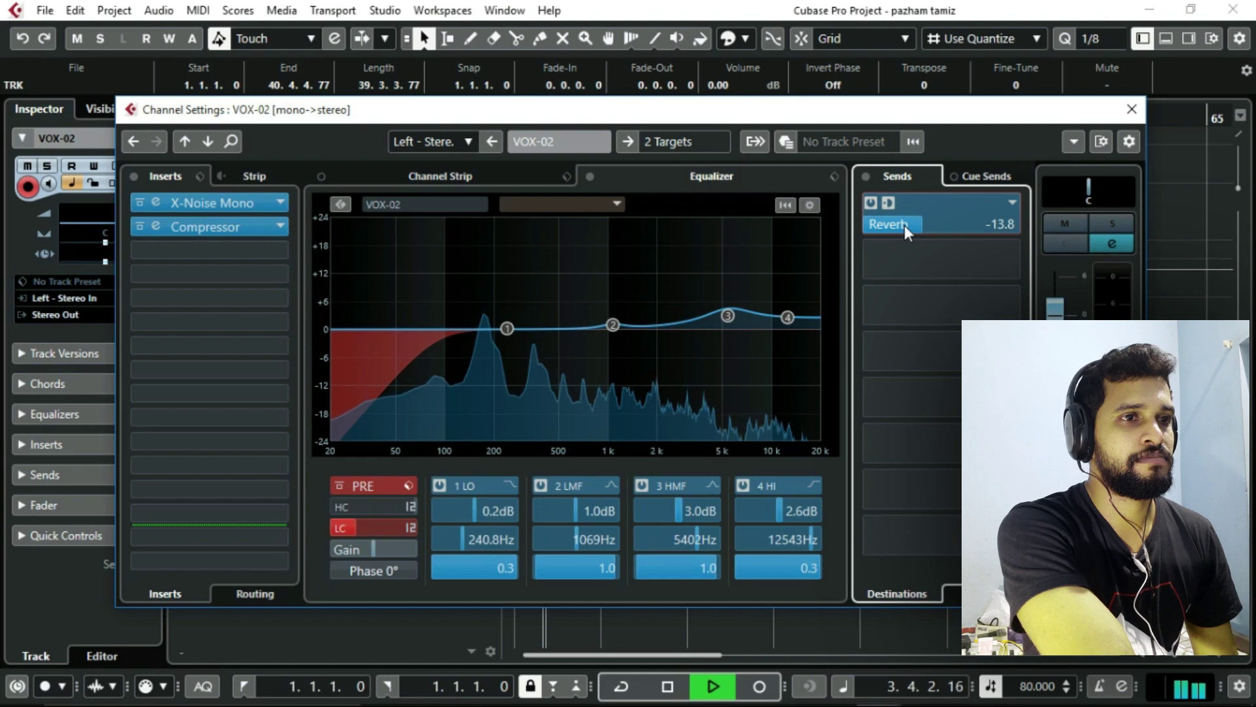
key(space)
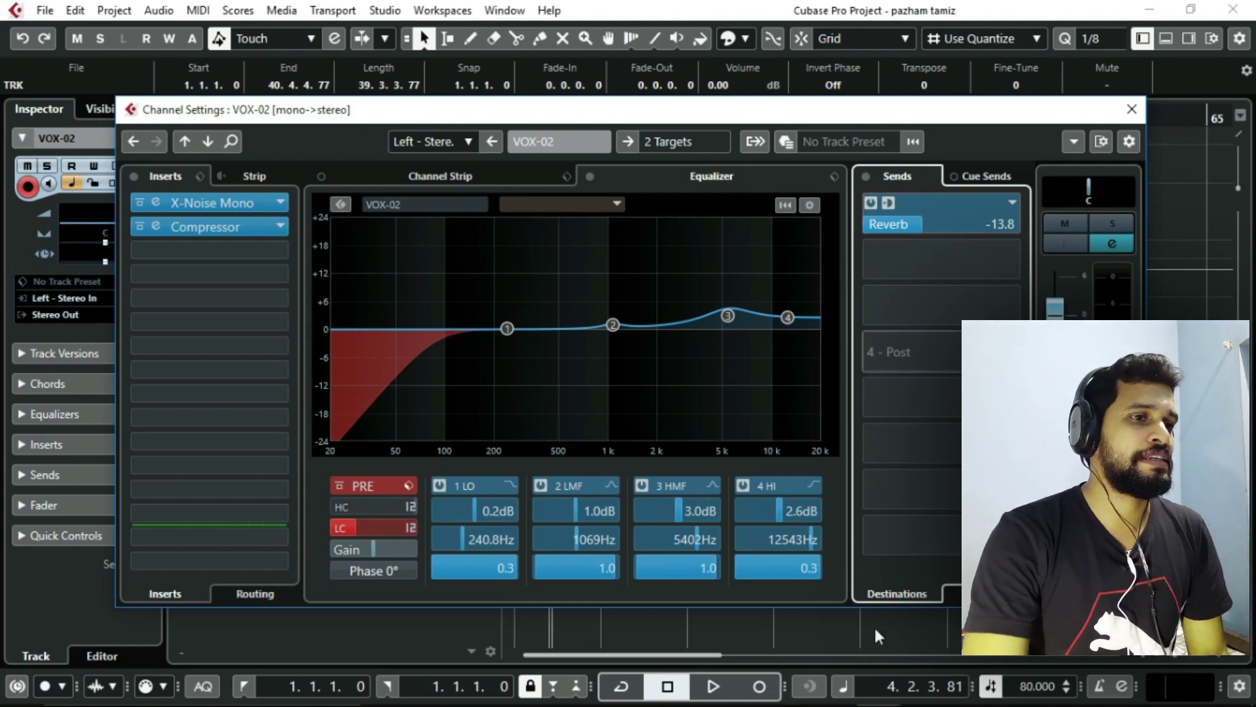
Switch to Calculator, divide the 750 result by 2, and return to Cubase.
mouse_move(878, 687)
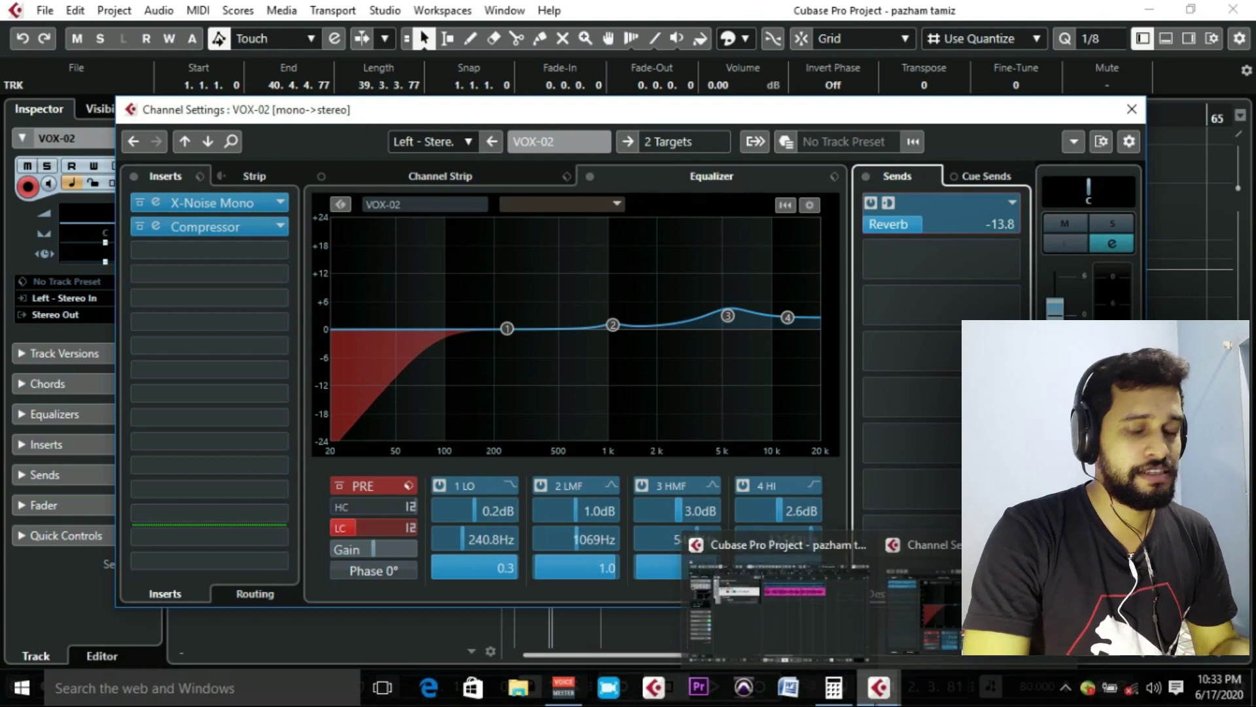
click(834, 688)
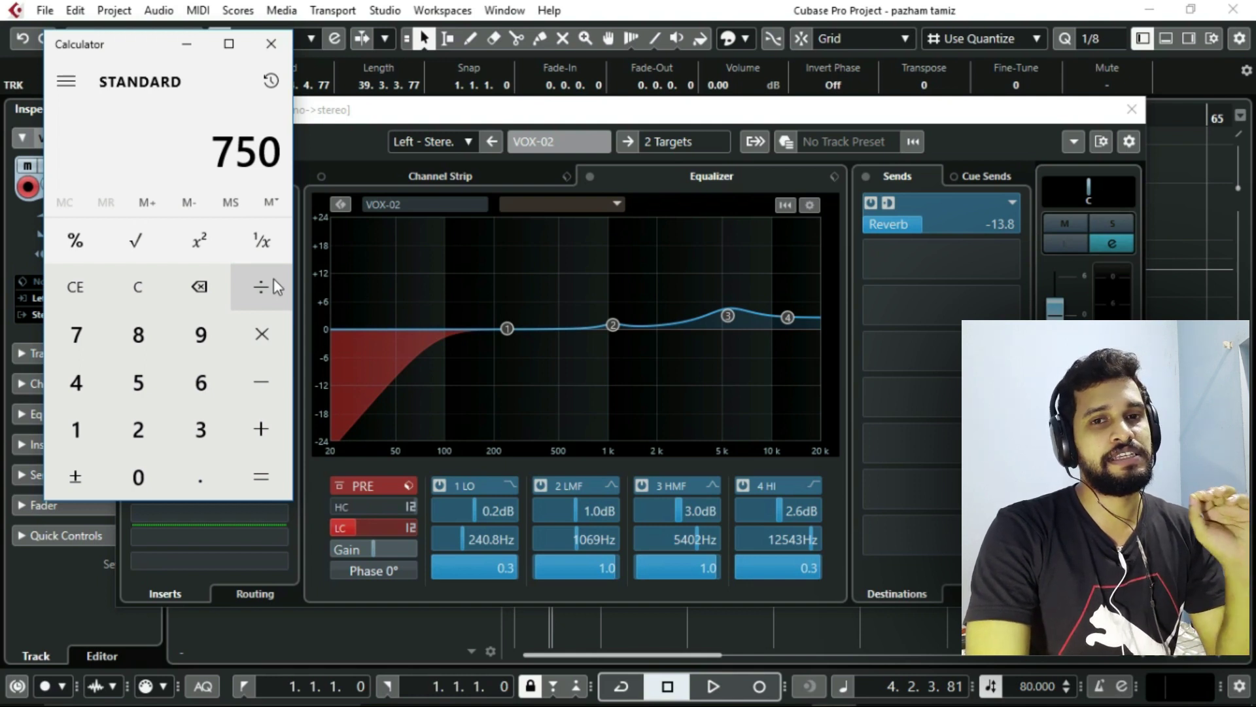
click(256, 286)
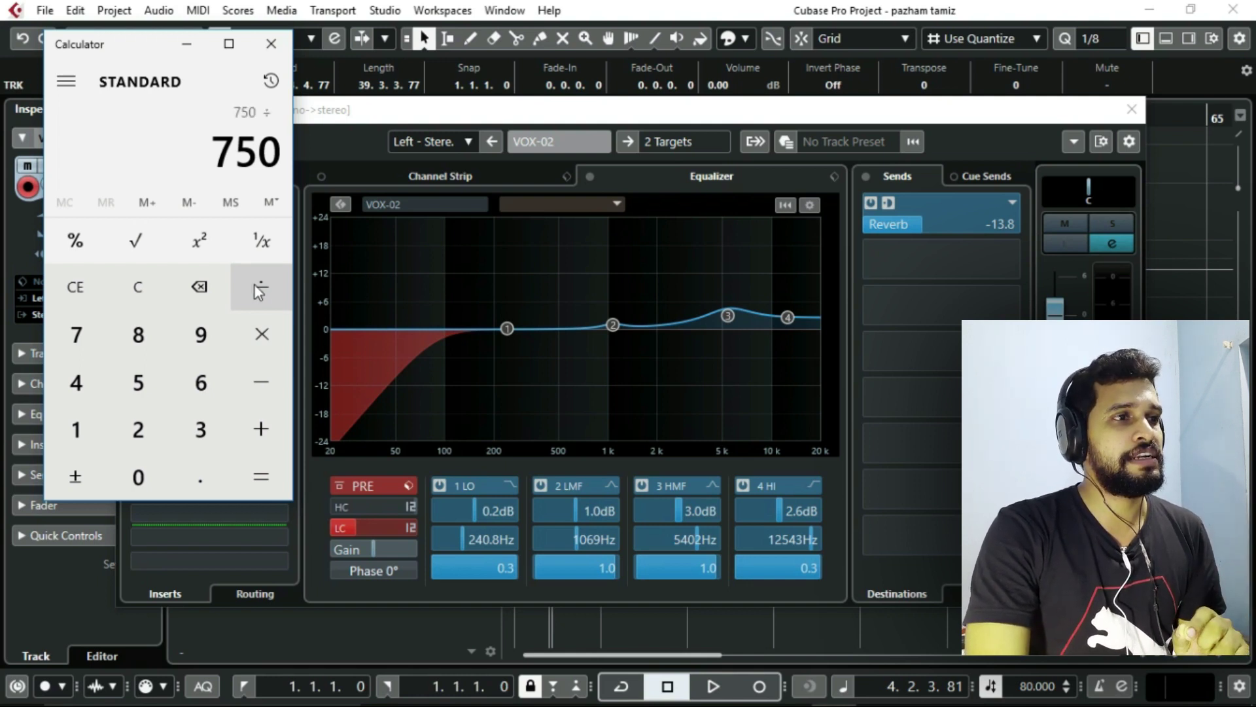
click(144, 426)
click(269, 474)
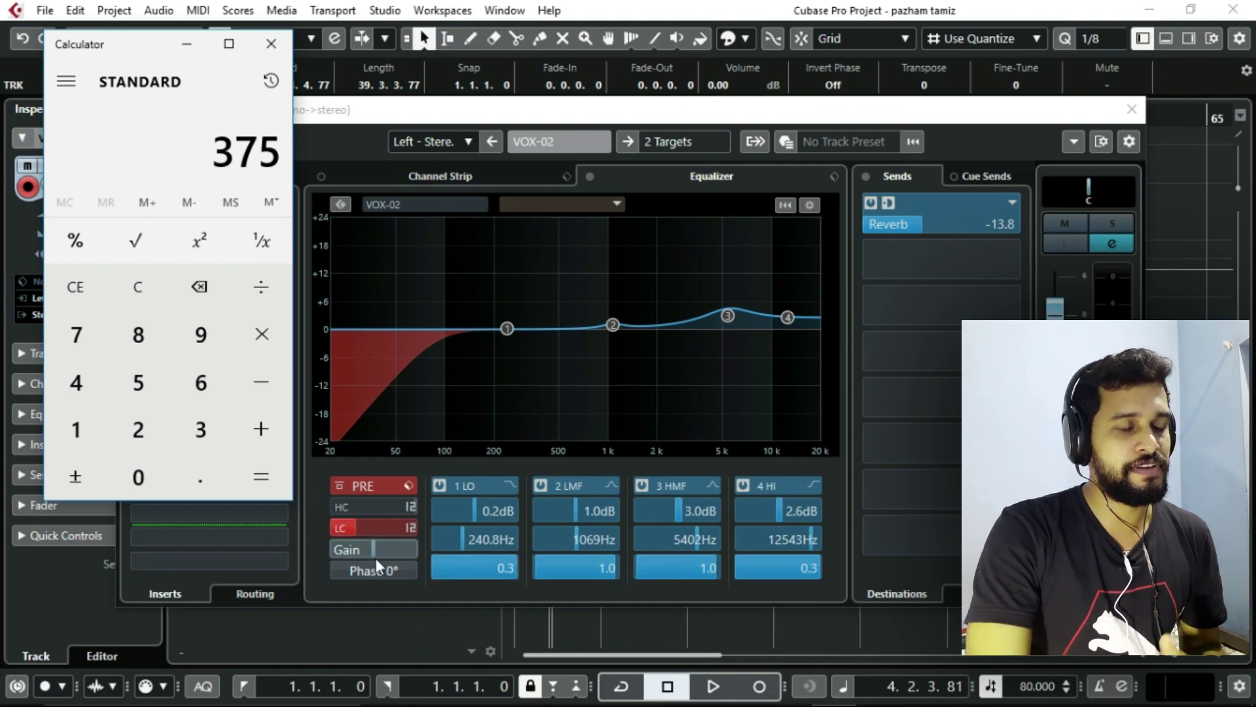
mouse_move(468, 677)
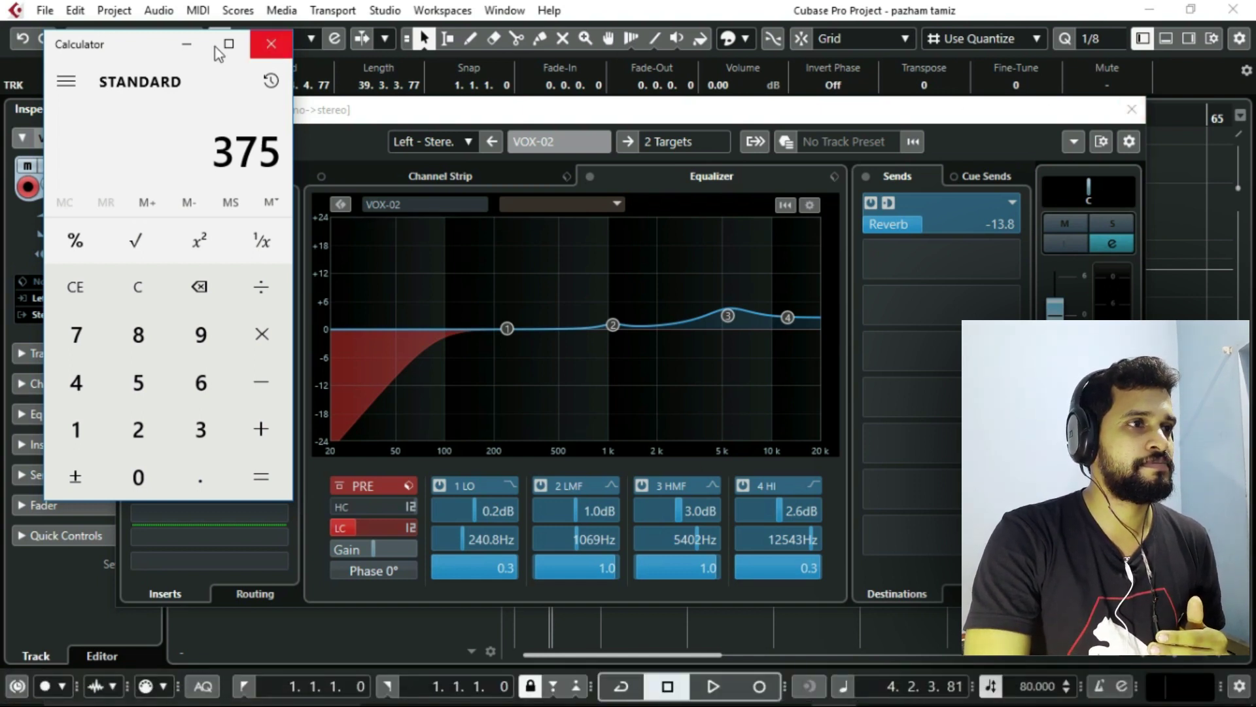
click(187, 44)
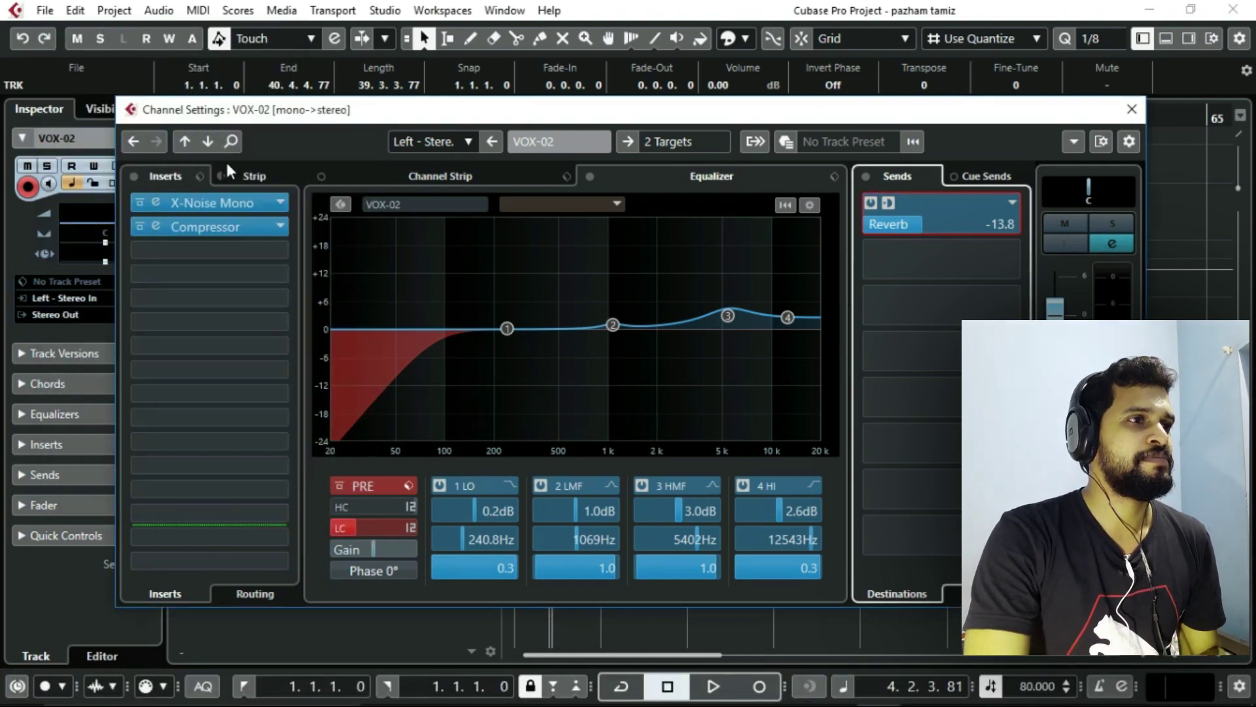
Close the VOX-02 channel settings and open the LXPHall plug-in on the Reverb FX channel.
click(1131, 109)
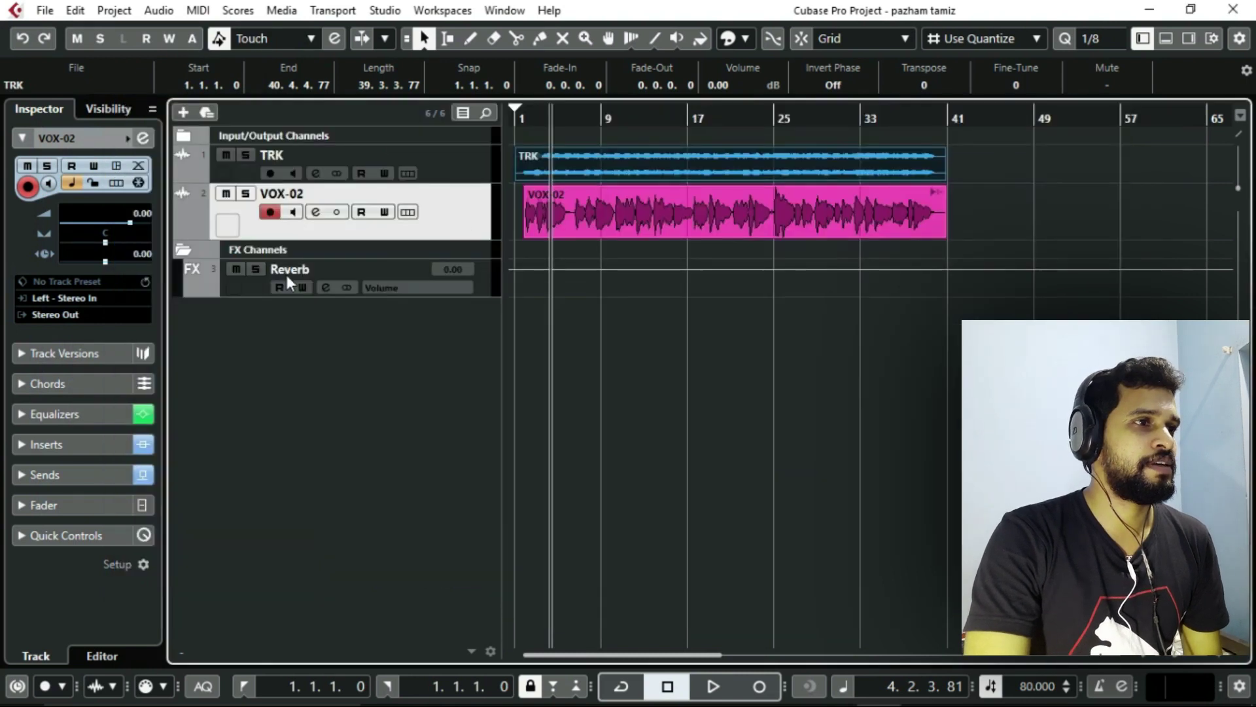
click(325, 287)
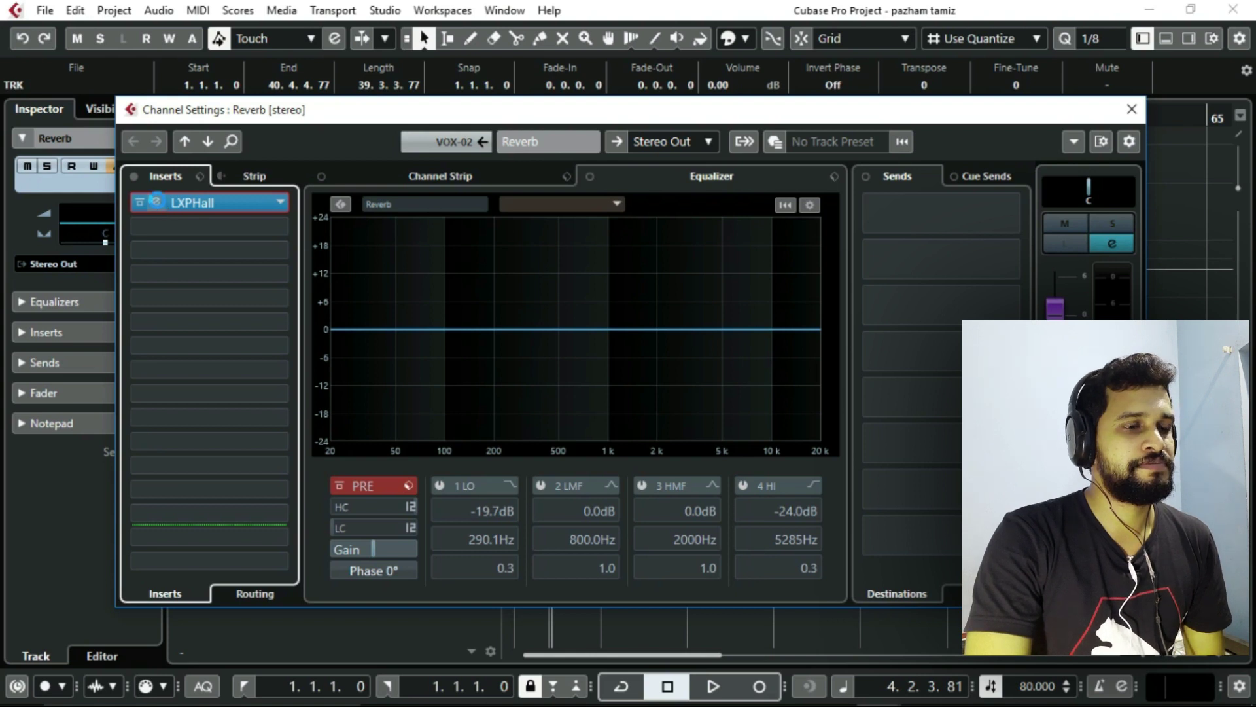
click(155, 202)
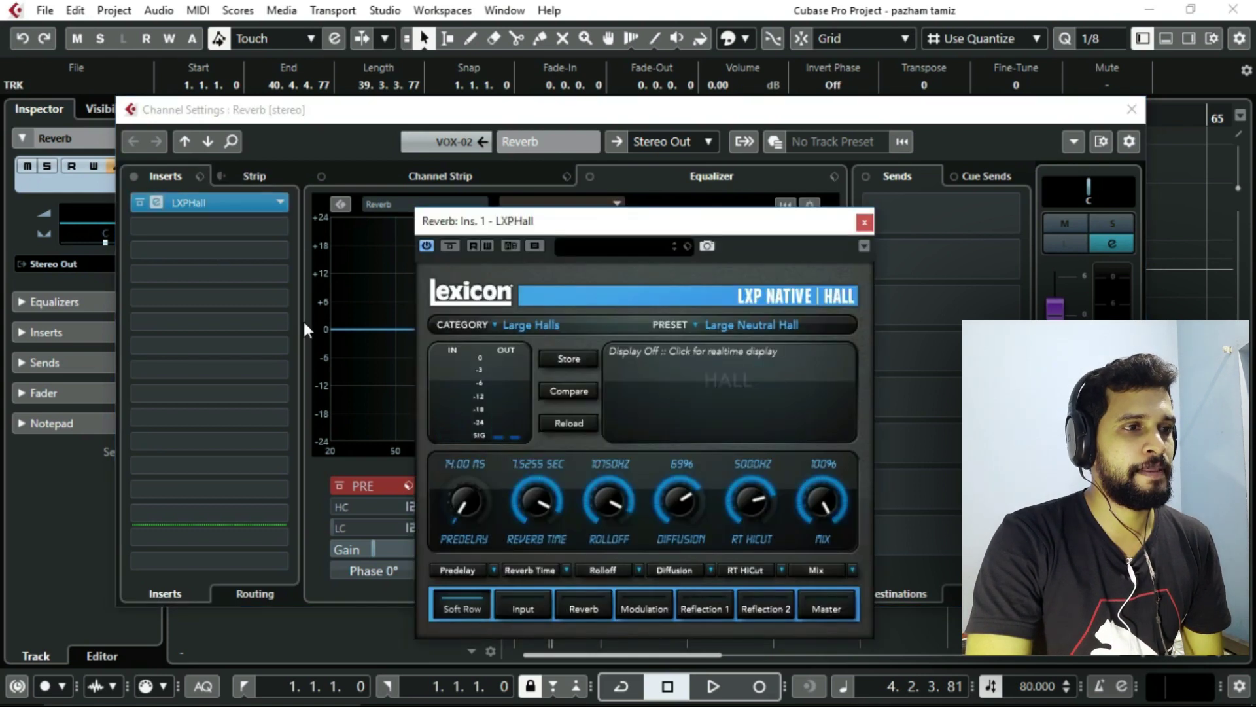
Set the LXPHall reverb time to 3.5 seconds and audition the result.
click(531, 466)
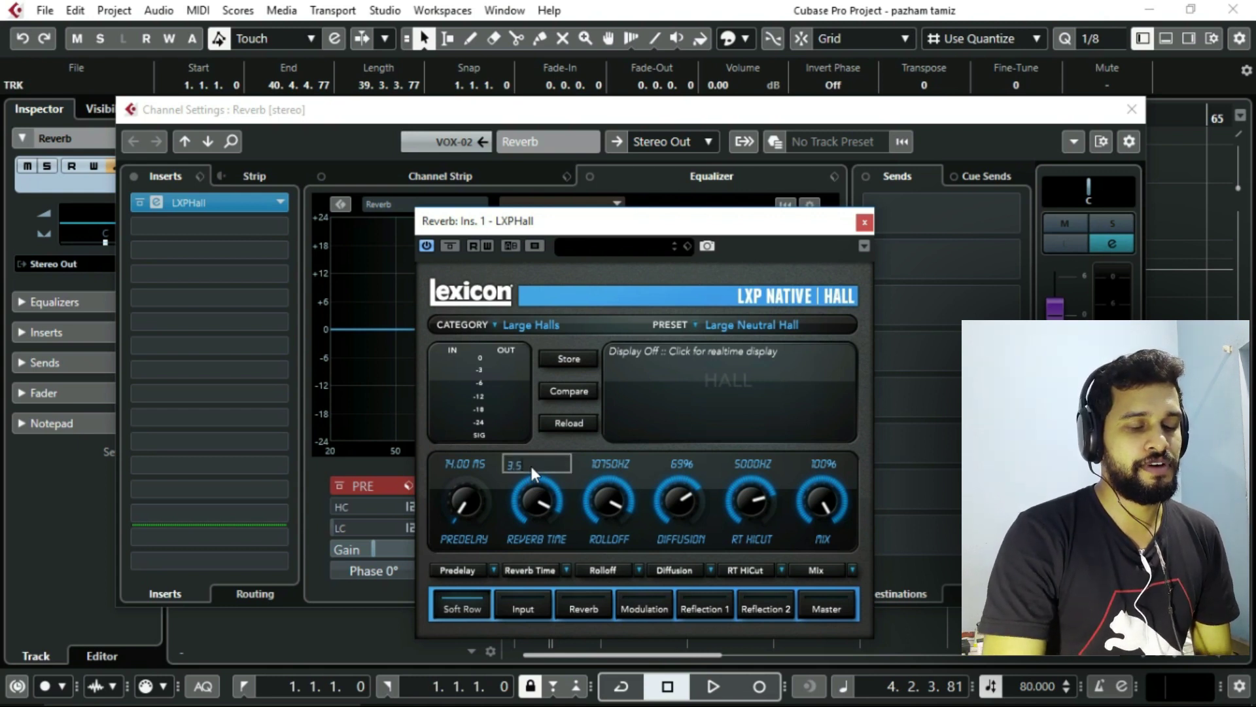
key(Return)
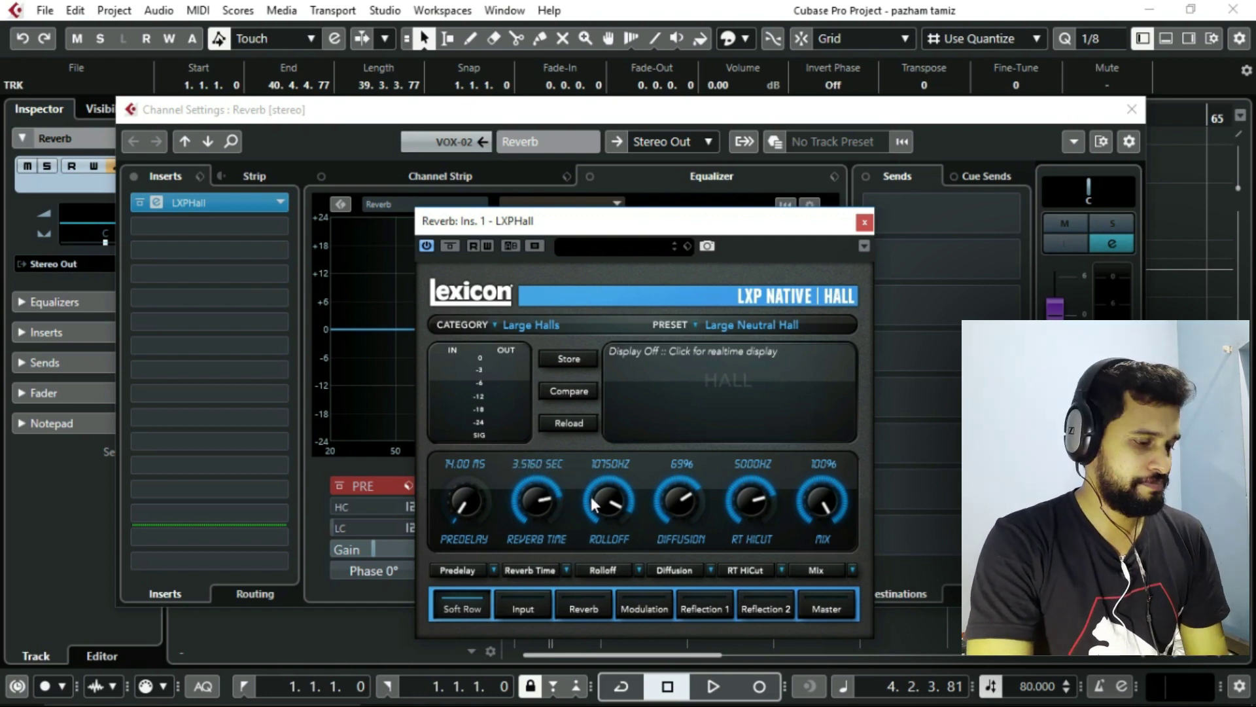
key(space)
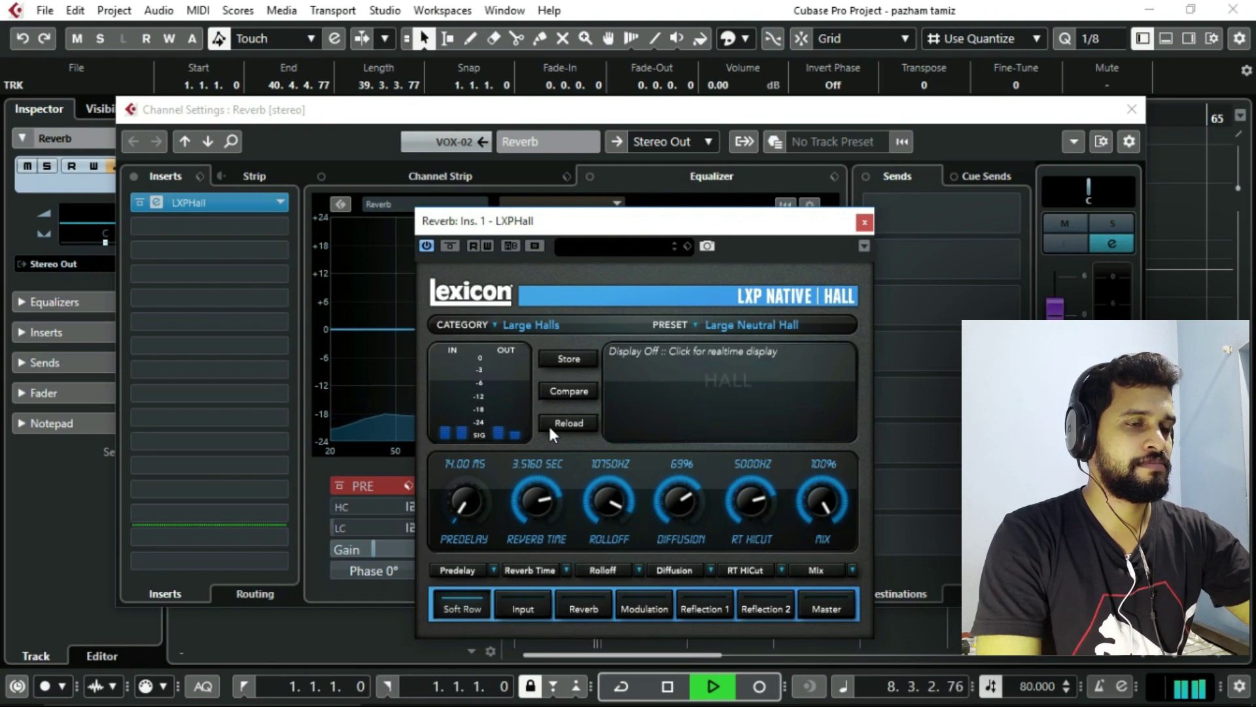
key(space)
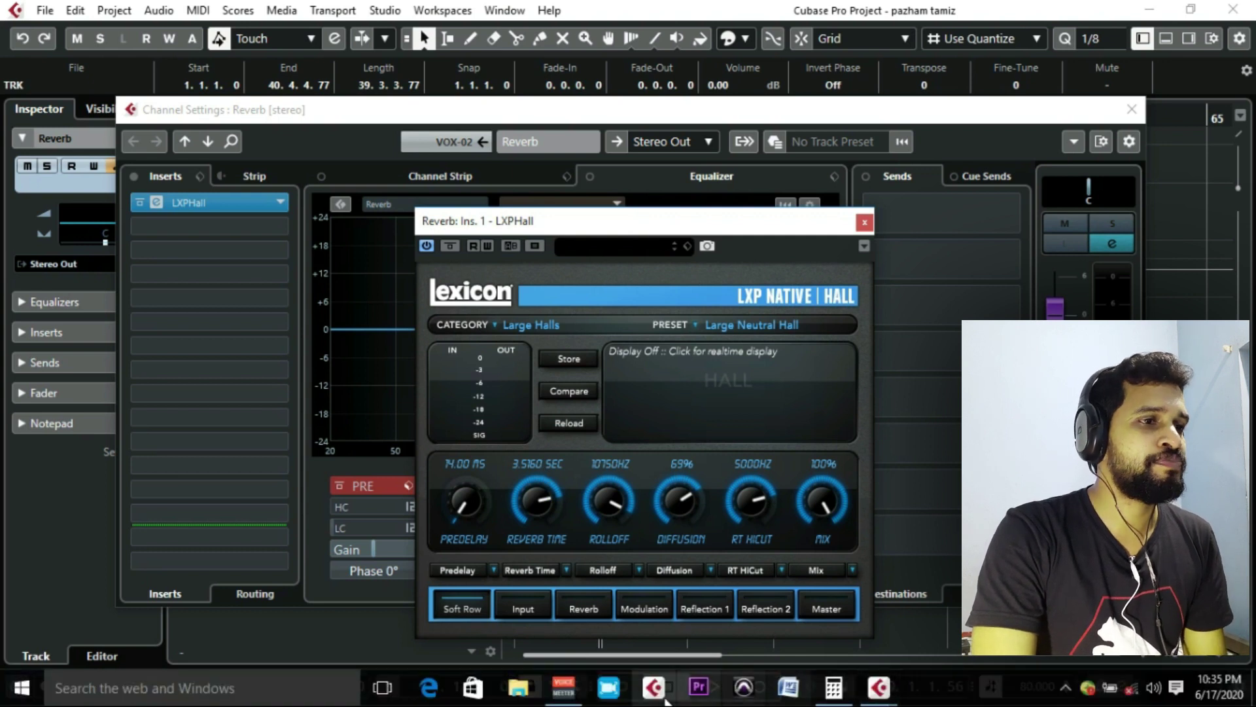
Switch to Calculator, divide the 375 result by 2, and return to Cubase.
click(835, 688)
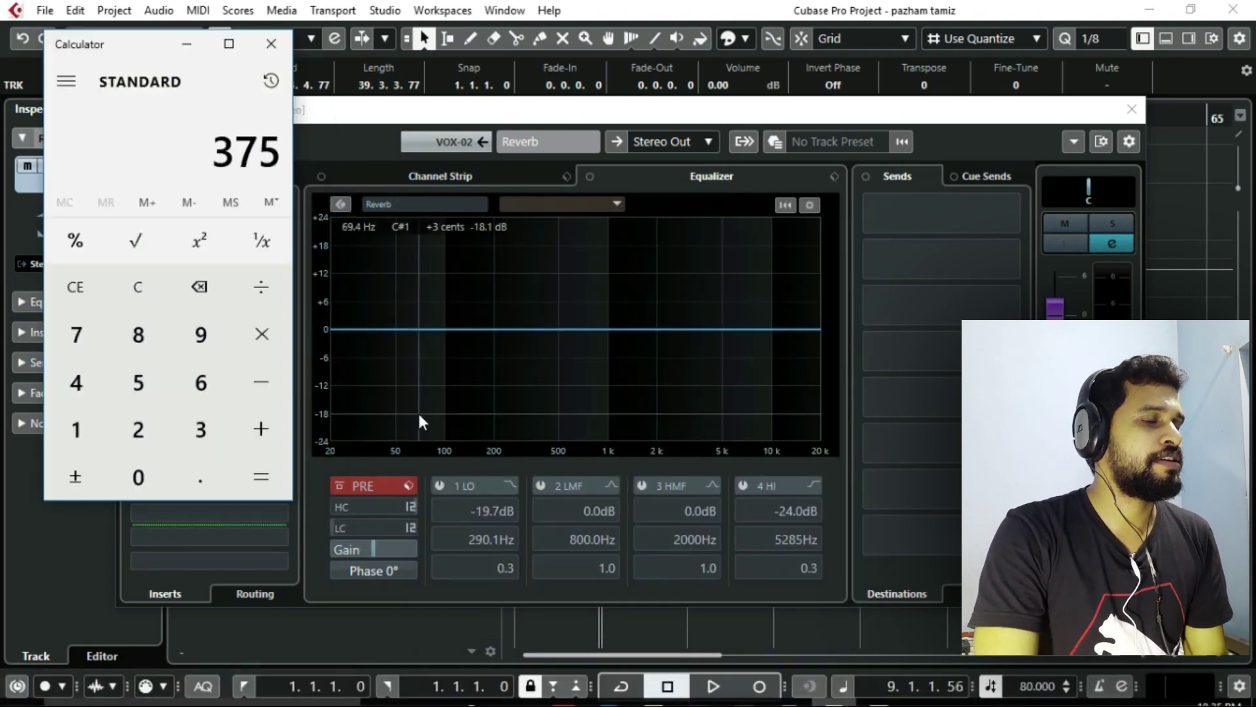
click(265, 298)
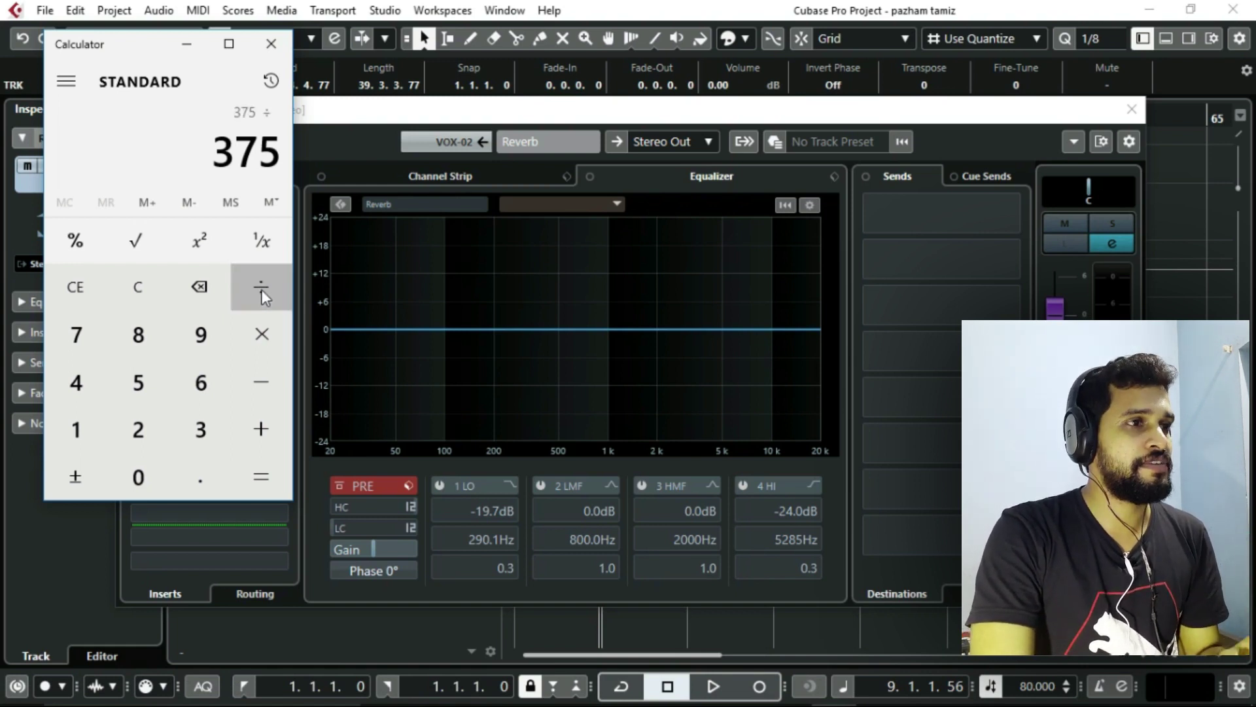
click(151, 430)
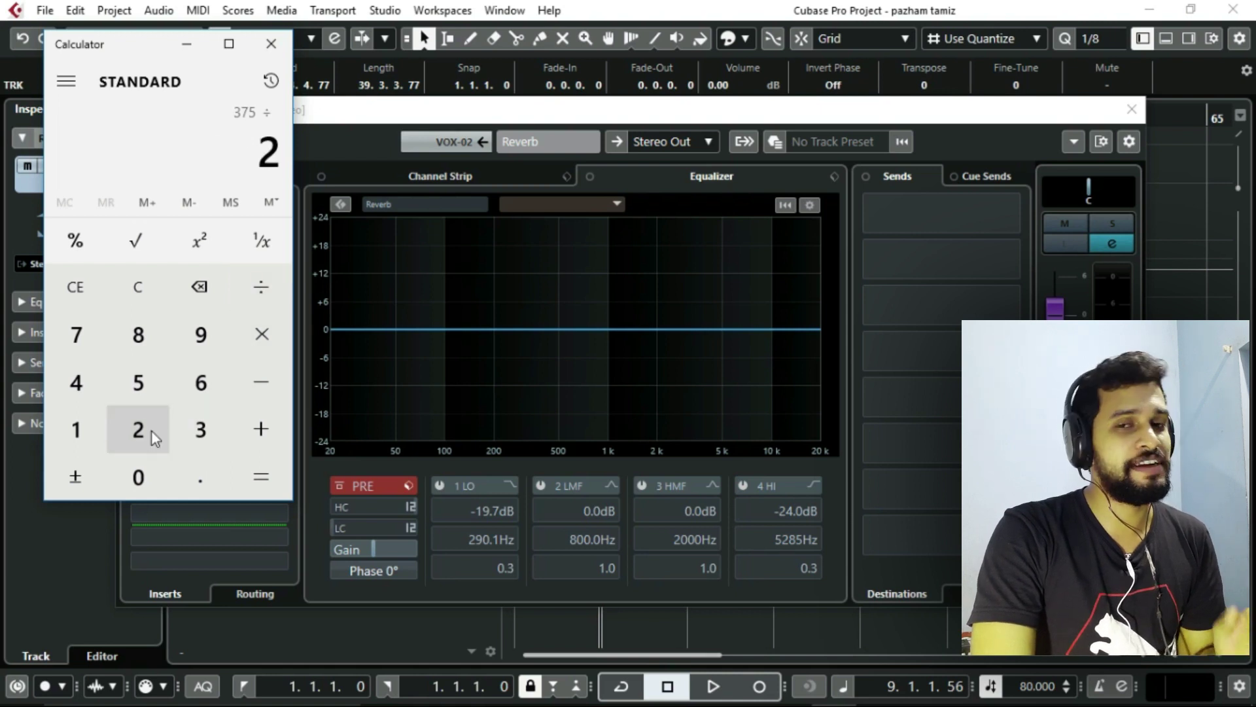
click(263, 476)
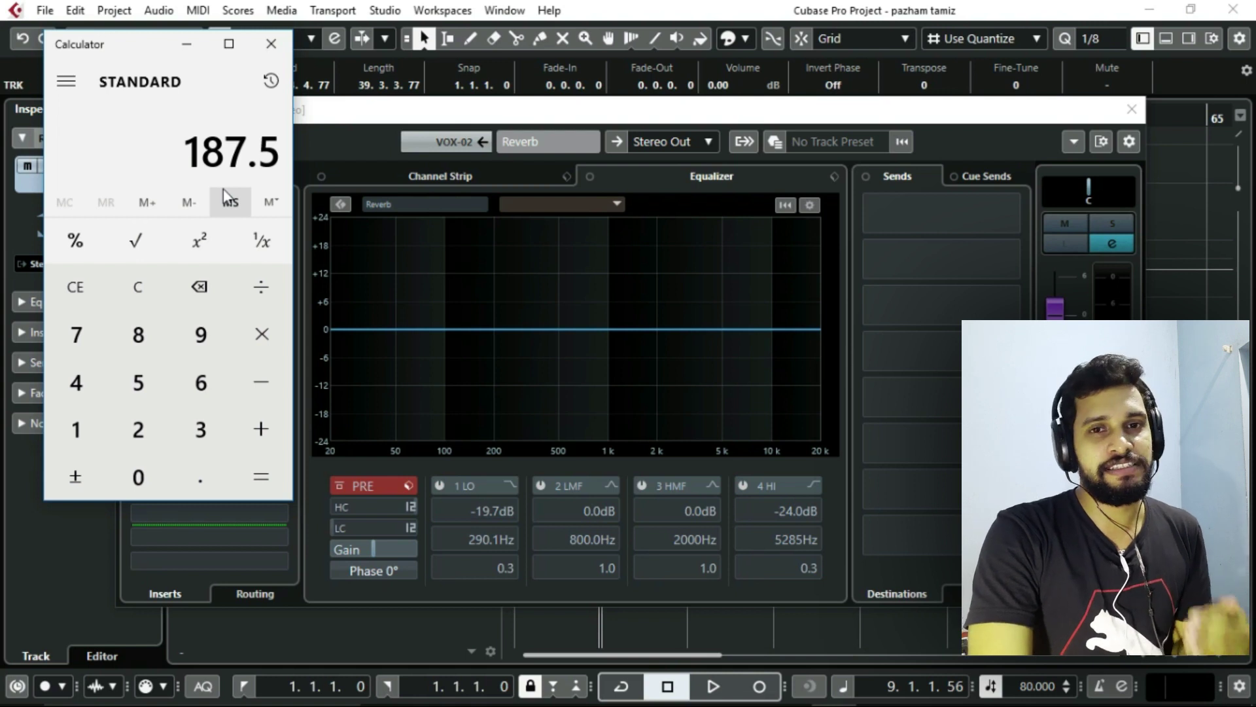
click(189, 45)
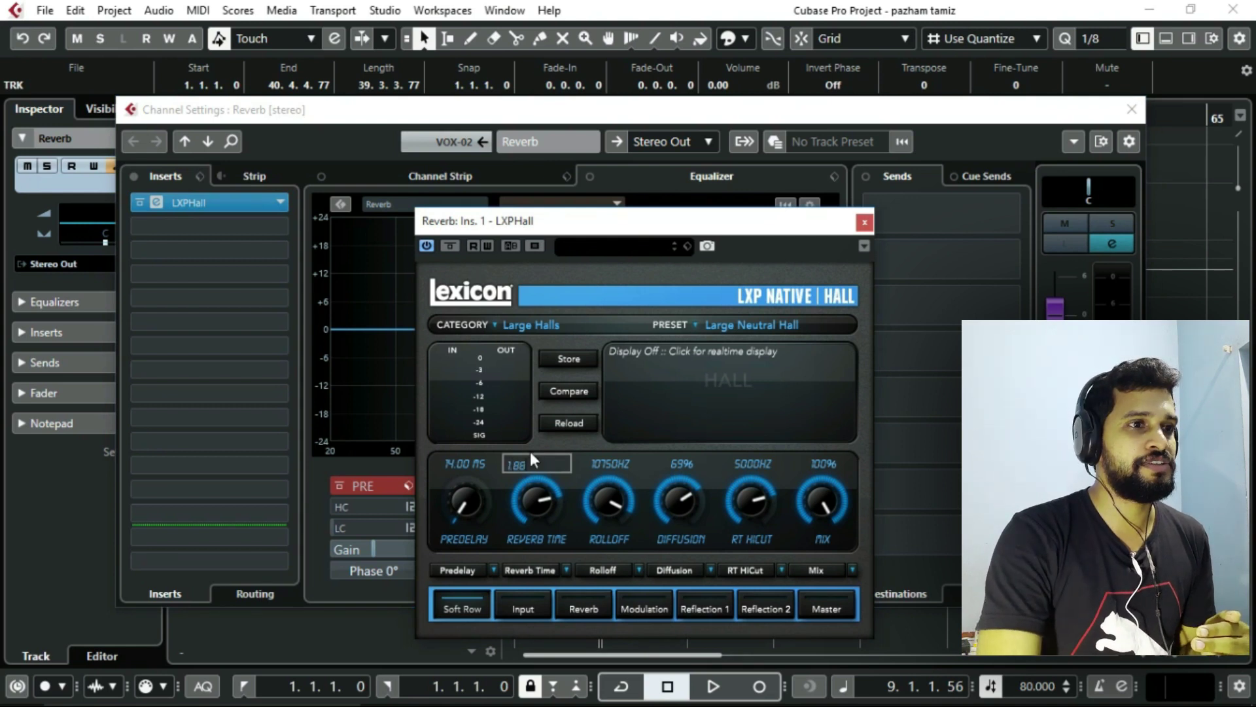
Set the LXPHall reverb time to 1.88 seconds and play back the mix to judge it.
key(Return)
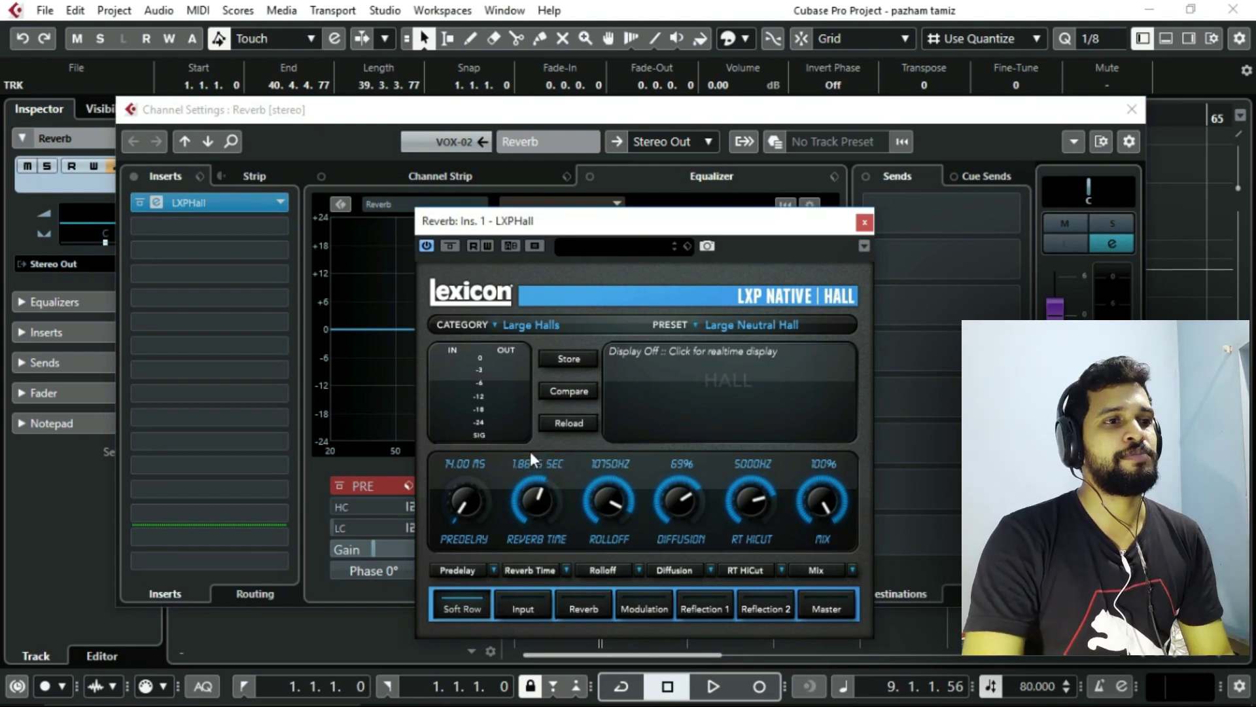
key(space)
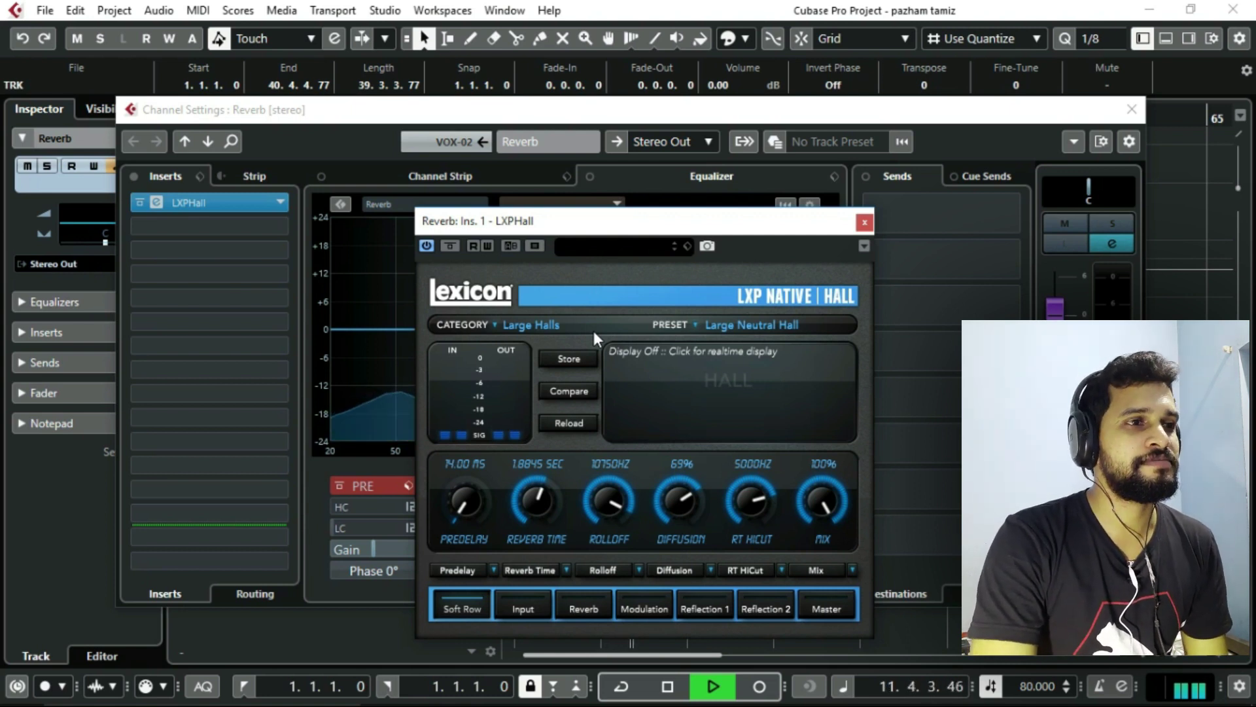
key(space)
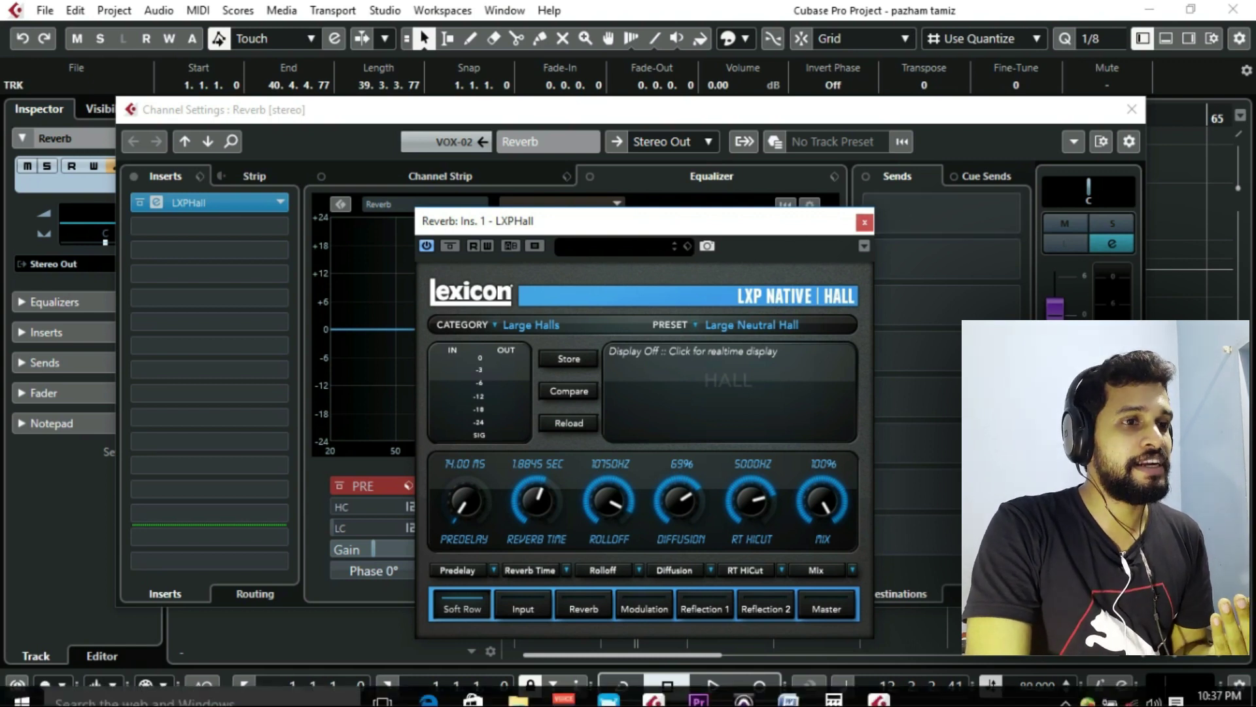
Switch to Calculator, divide the 187.5 result by 2, and return to Cubase.
click(833, 687)
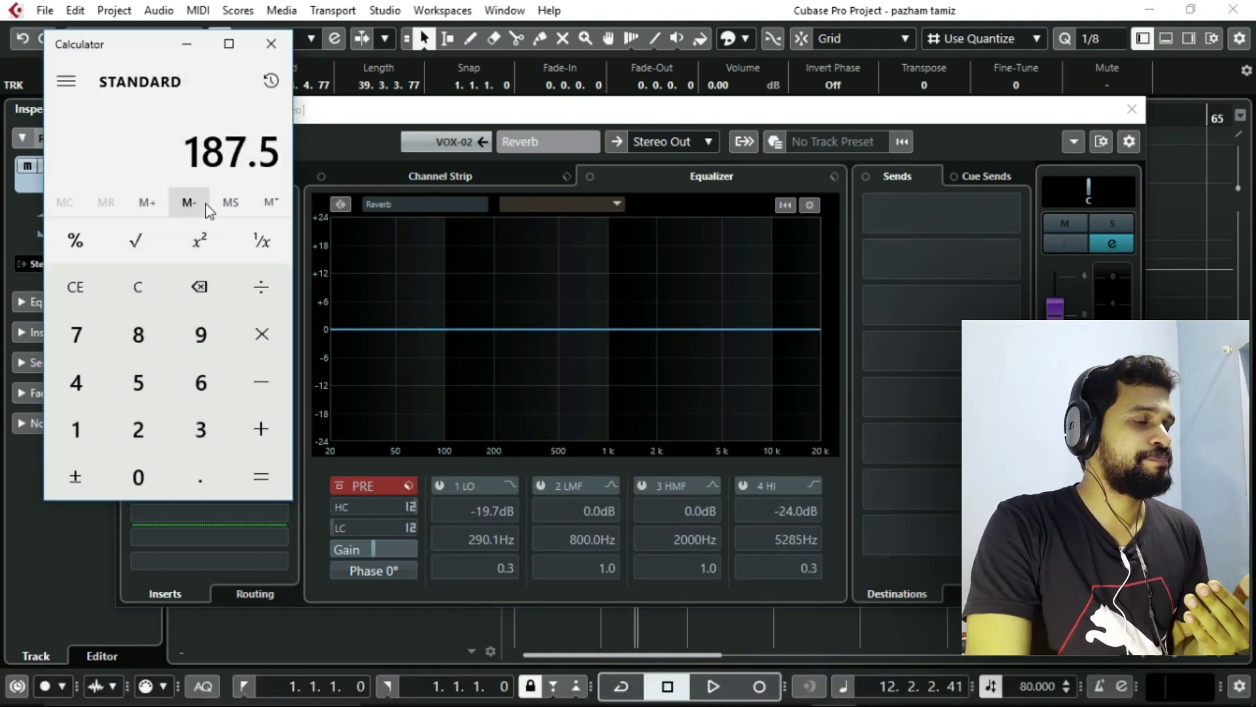
click(257, 286)
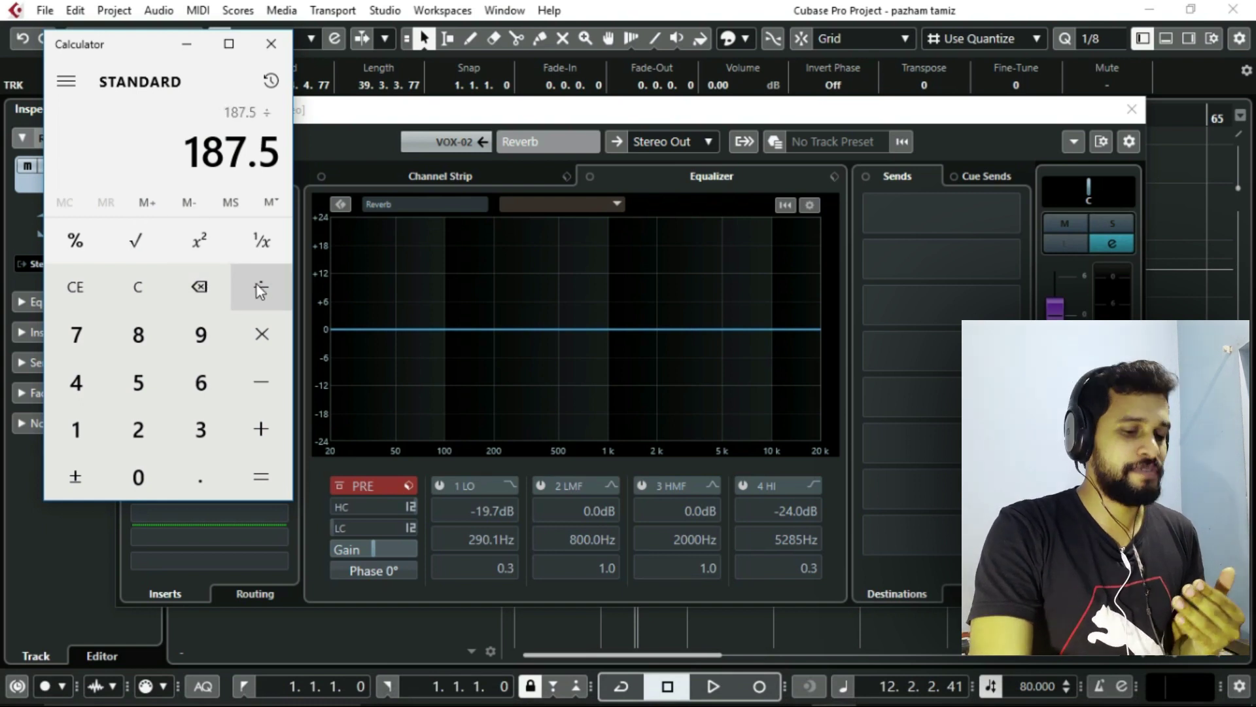
text(2)
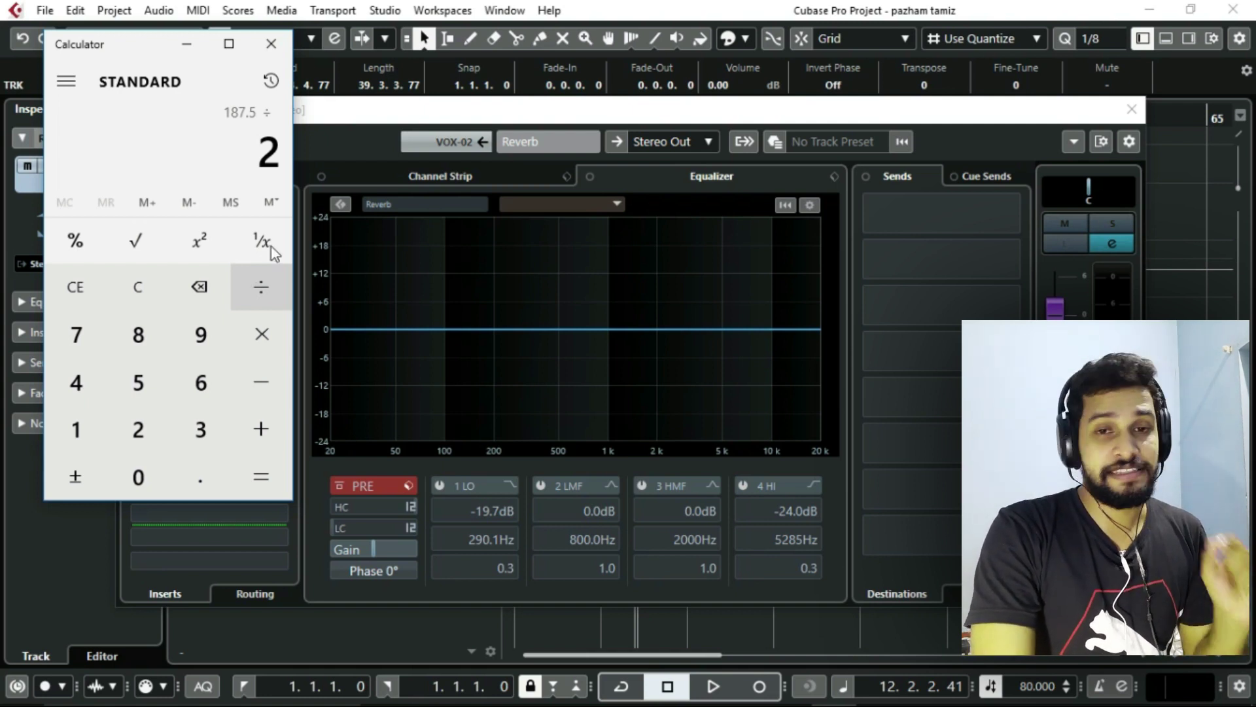
click(259, 477)
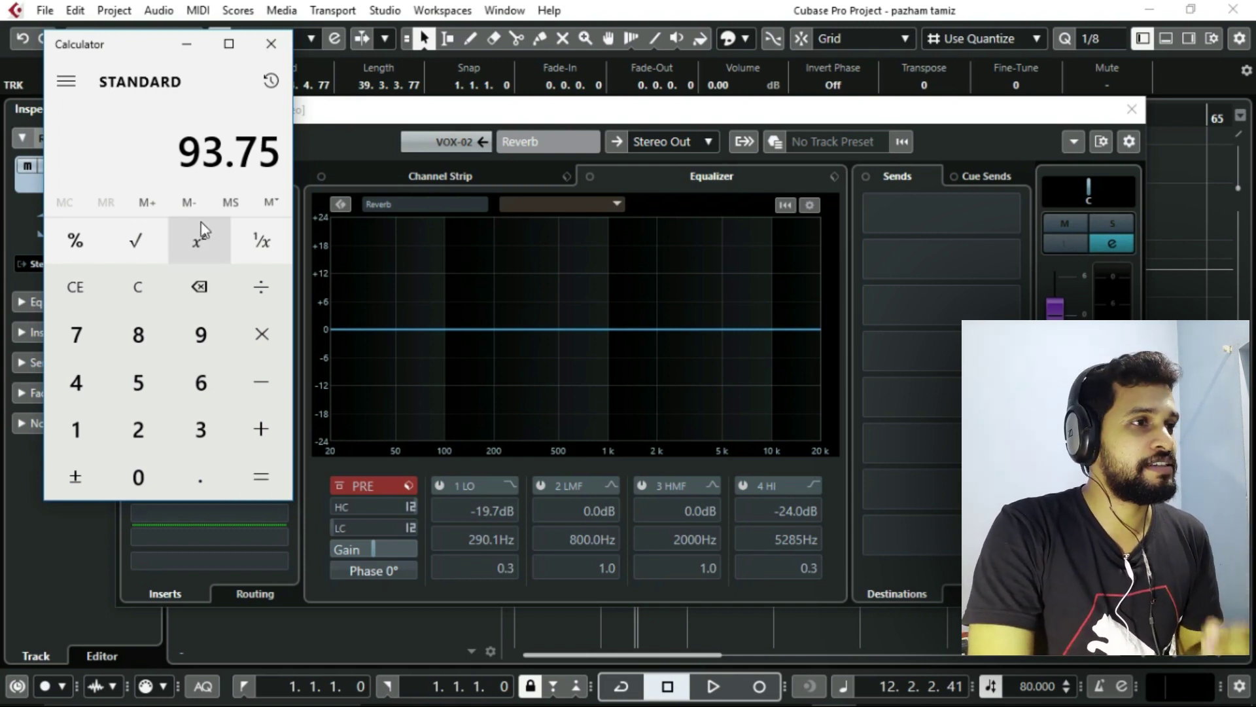
click(186, 44)
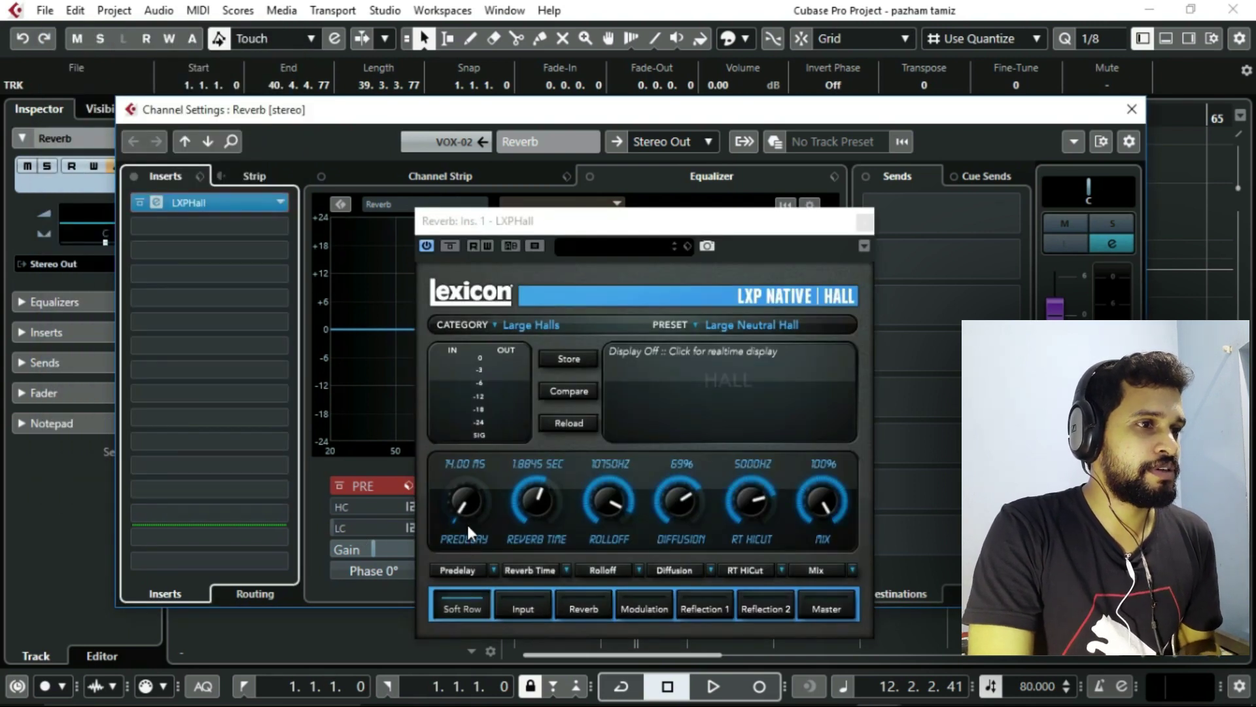
Set the LXPHall predelay to 93 ms, audition it, and close the plug-in and Reverb channel windows.
double_click(455, 464)
text(93)
key(Return)
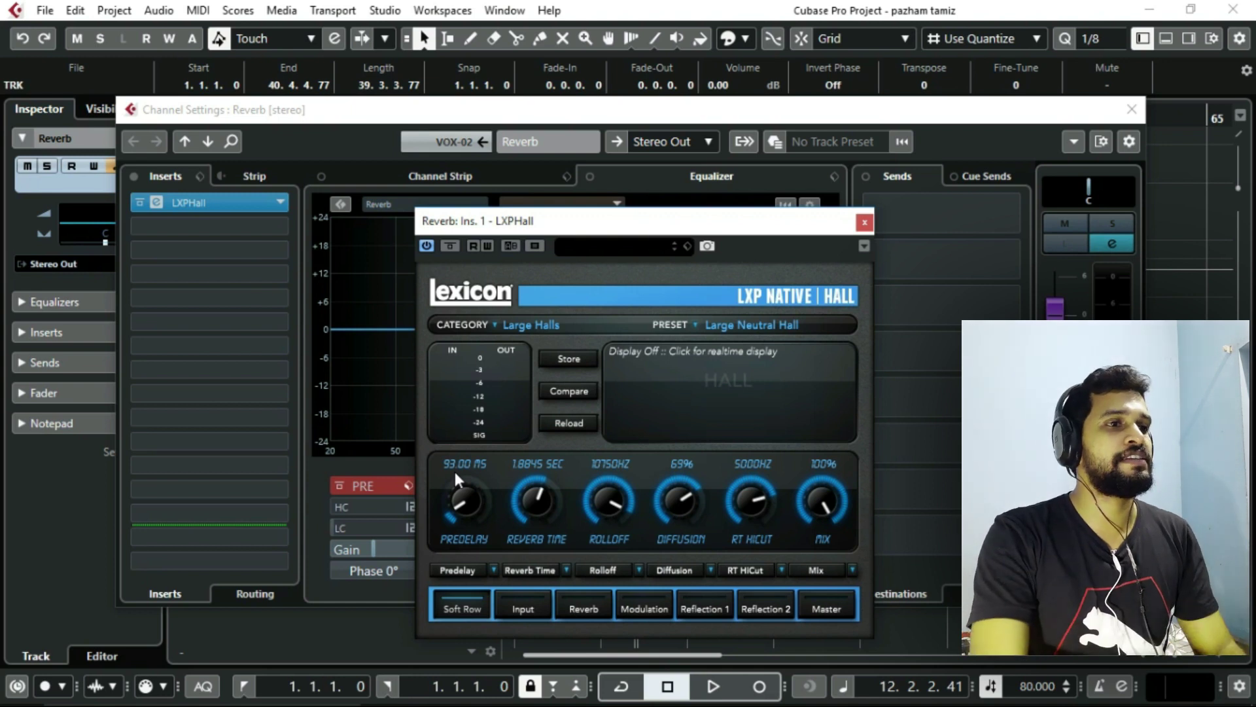
key(space)
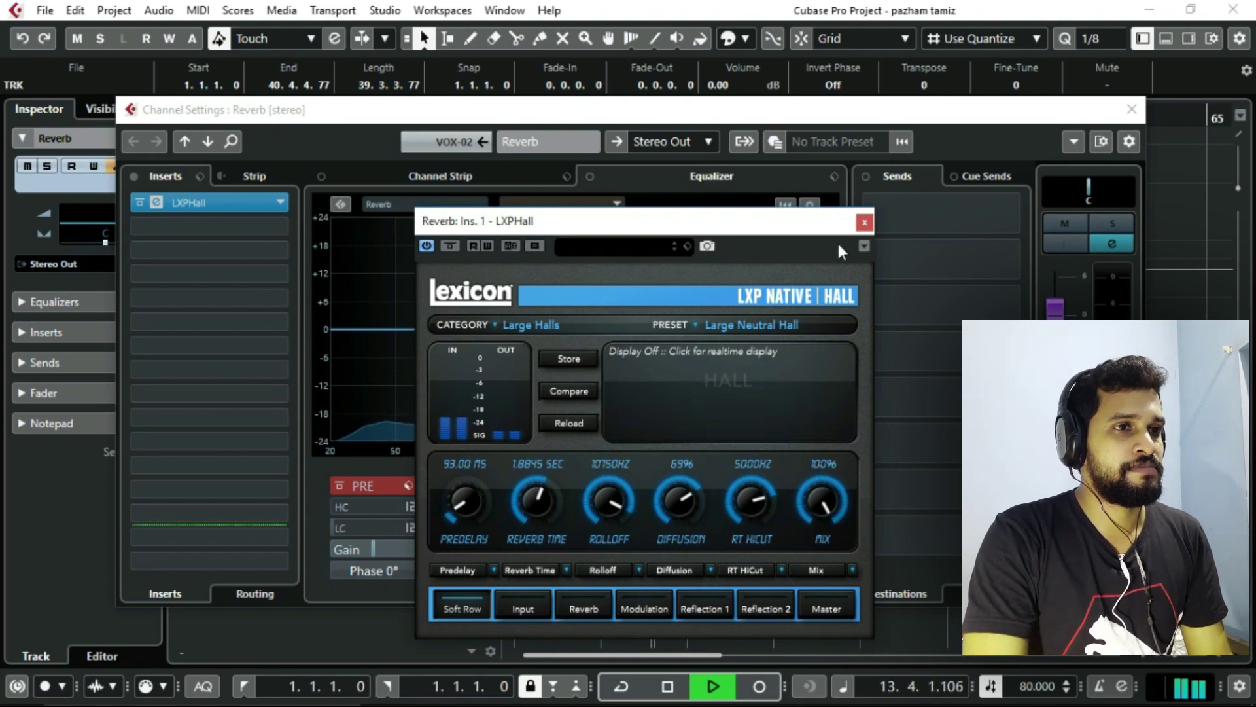
key(space)
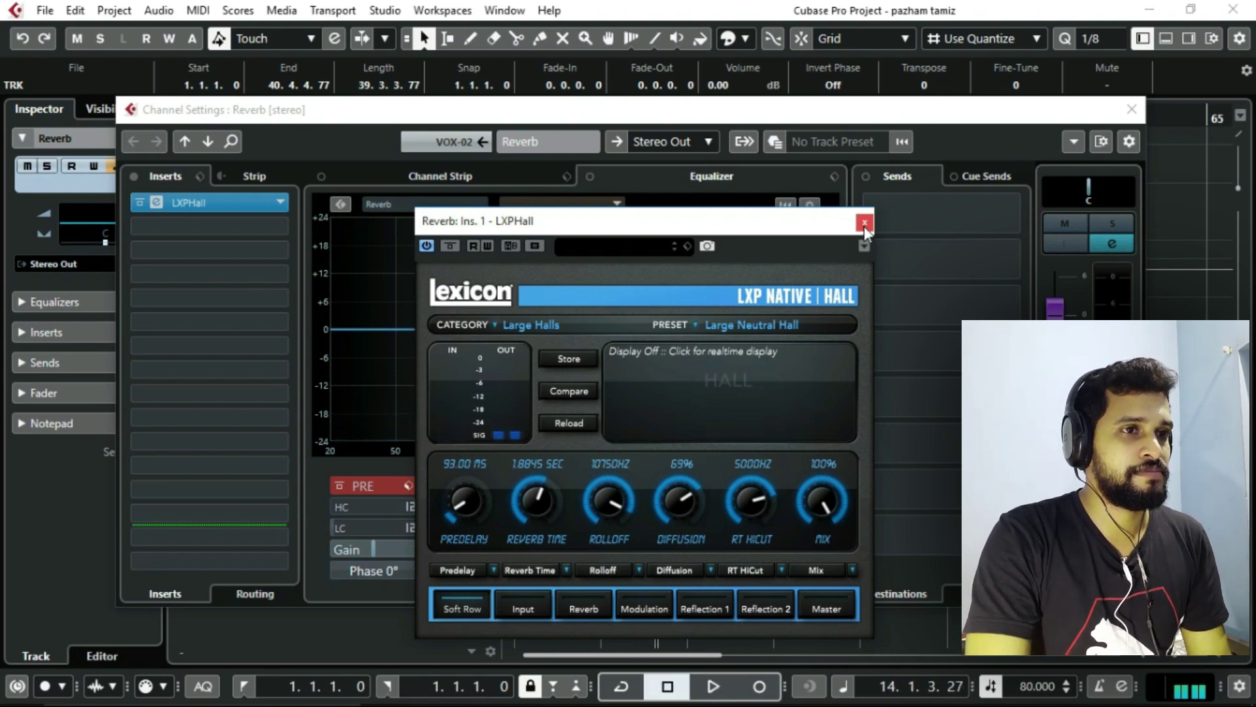
click(863, 224)
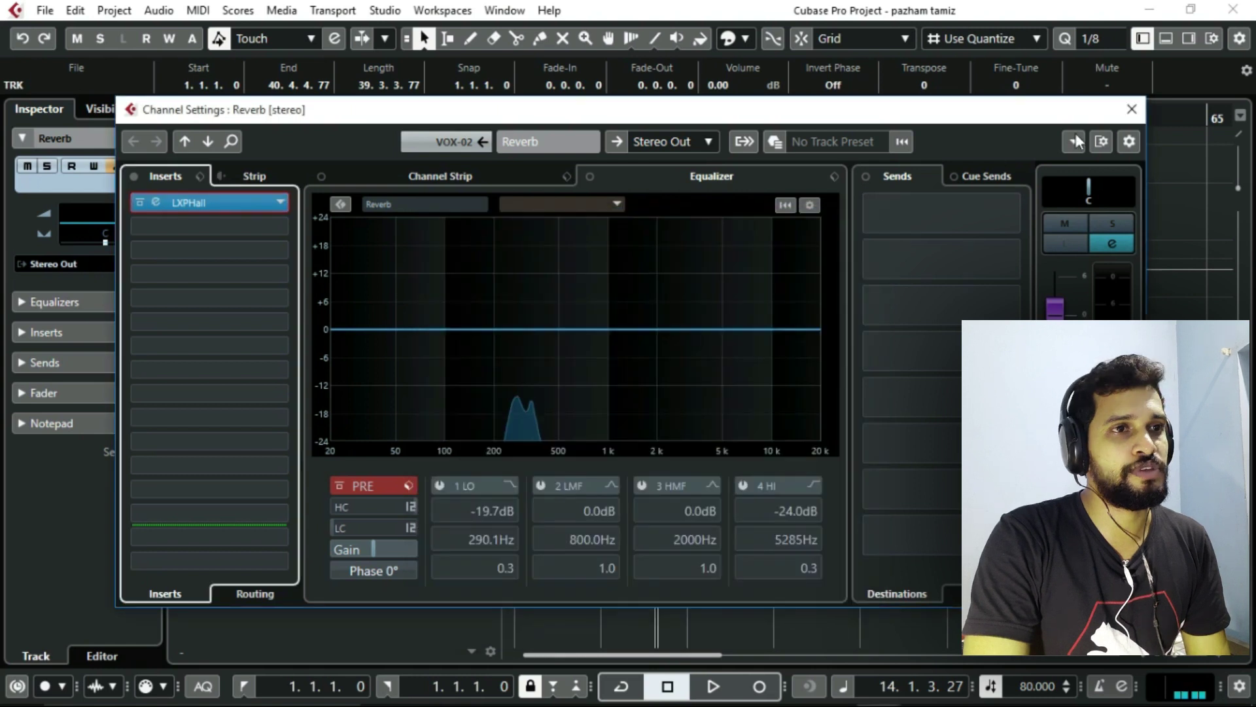
click(1132, 109)
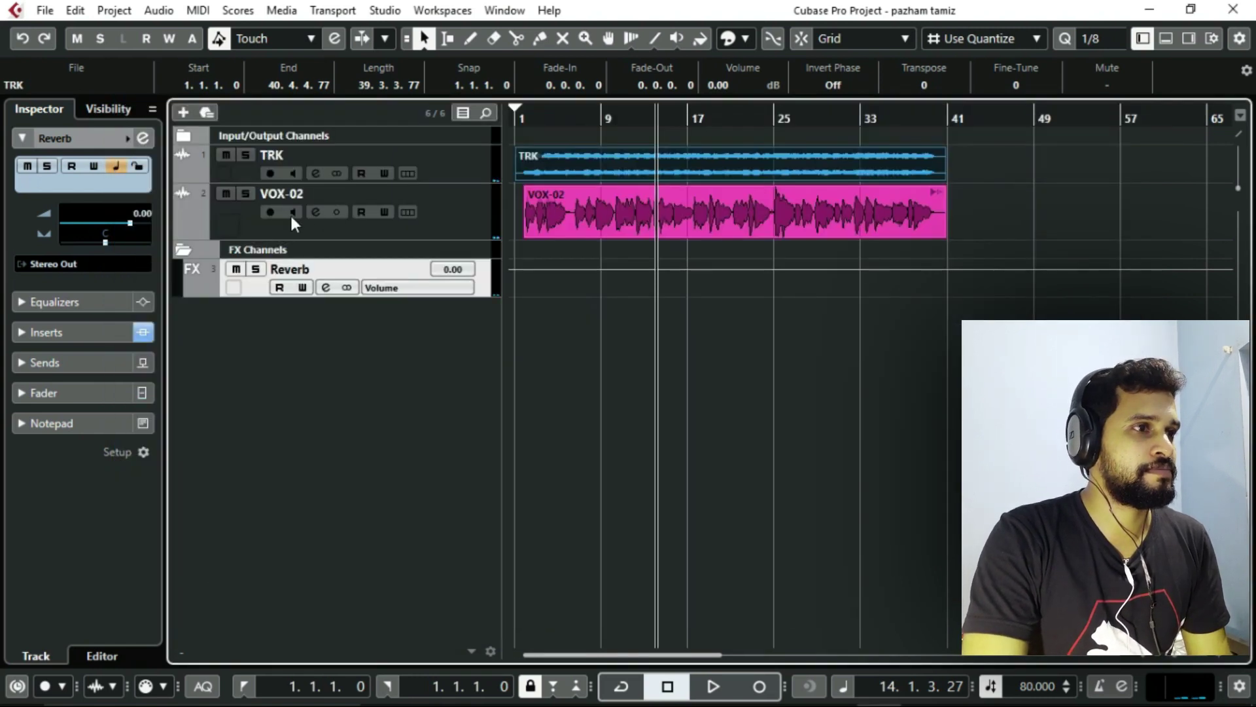
Mute the TRK track and audition the VOX-02 vocal with its reverb.
click(226, 155)
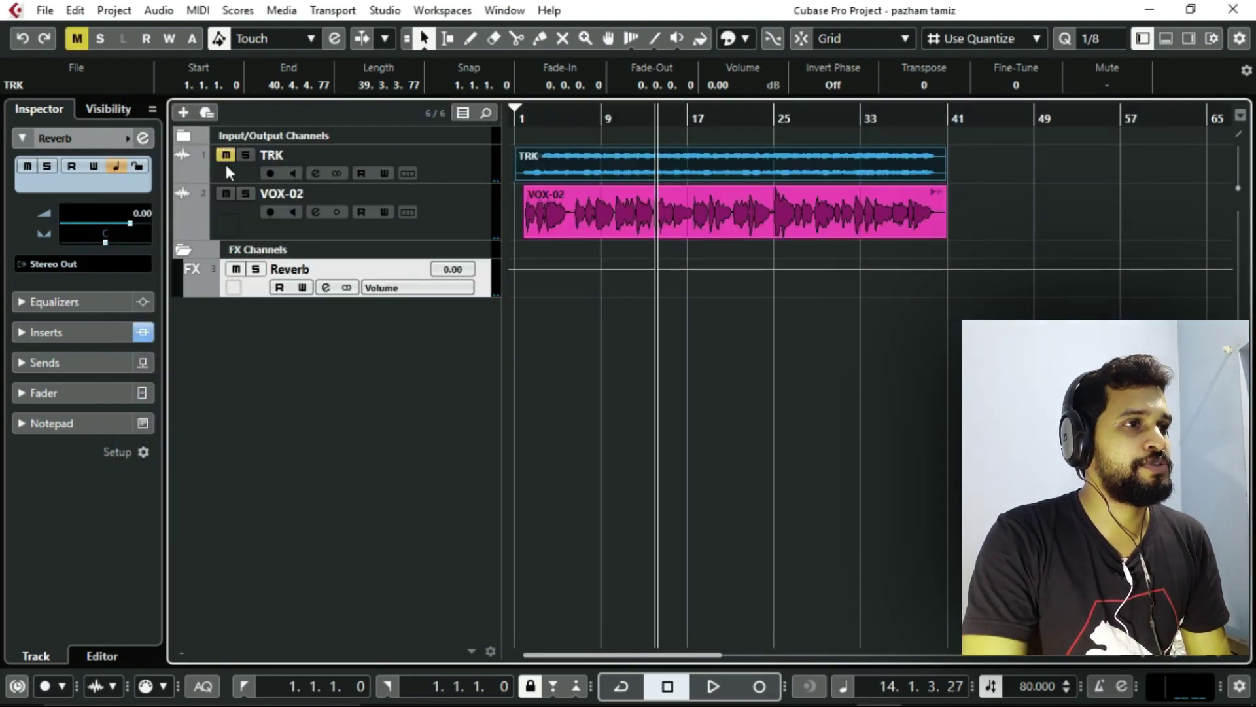
key(space)
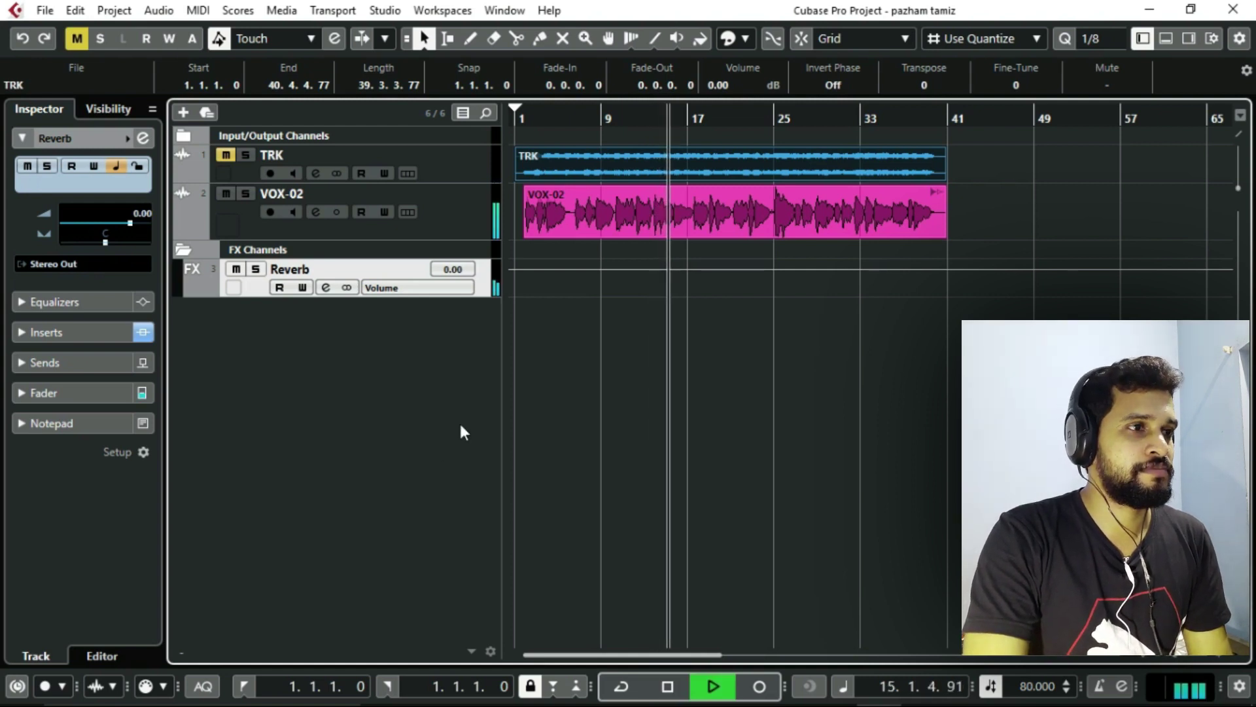
key(space)
Open the VOX-02 channel settings, raise its Reverb send to -9.71 dB, and audition the vocal.
click(316, 212)
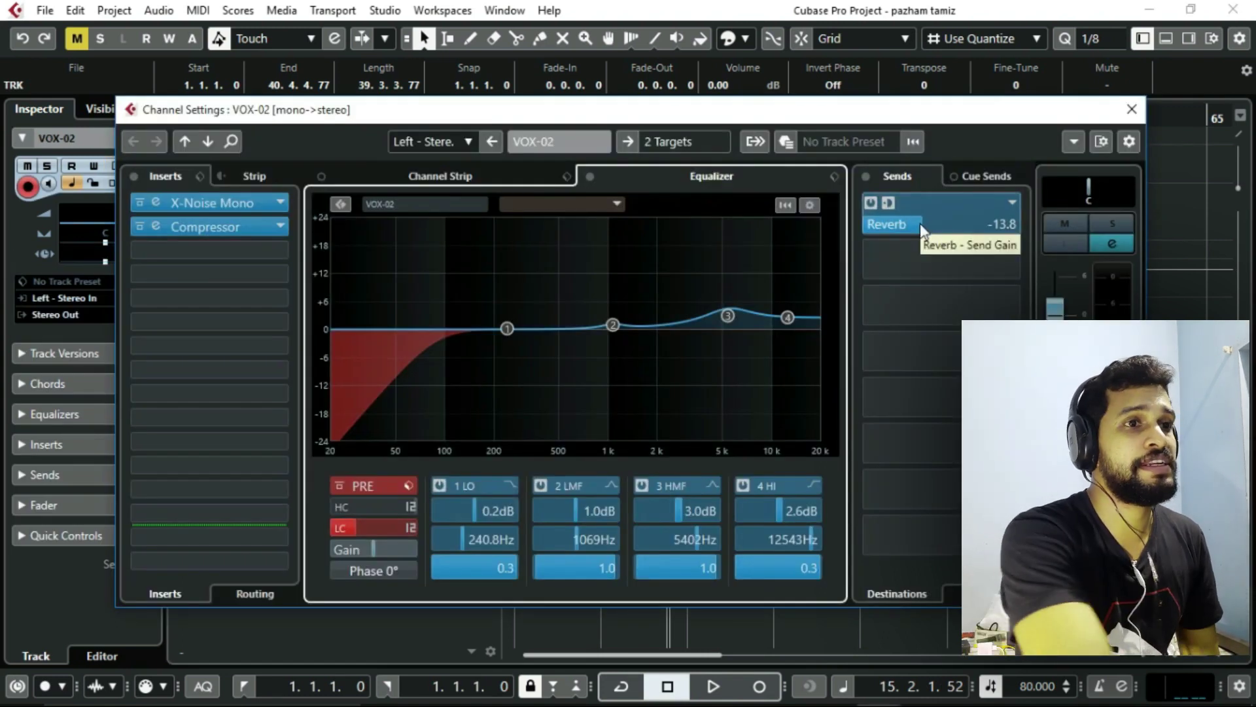
mouse_move(921, 227)
mouse_down()
mouse_move(984, 227)
mouse_move(924, 227)
mouse_up()
key(space)
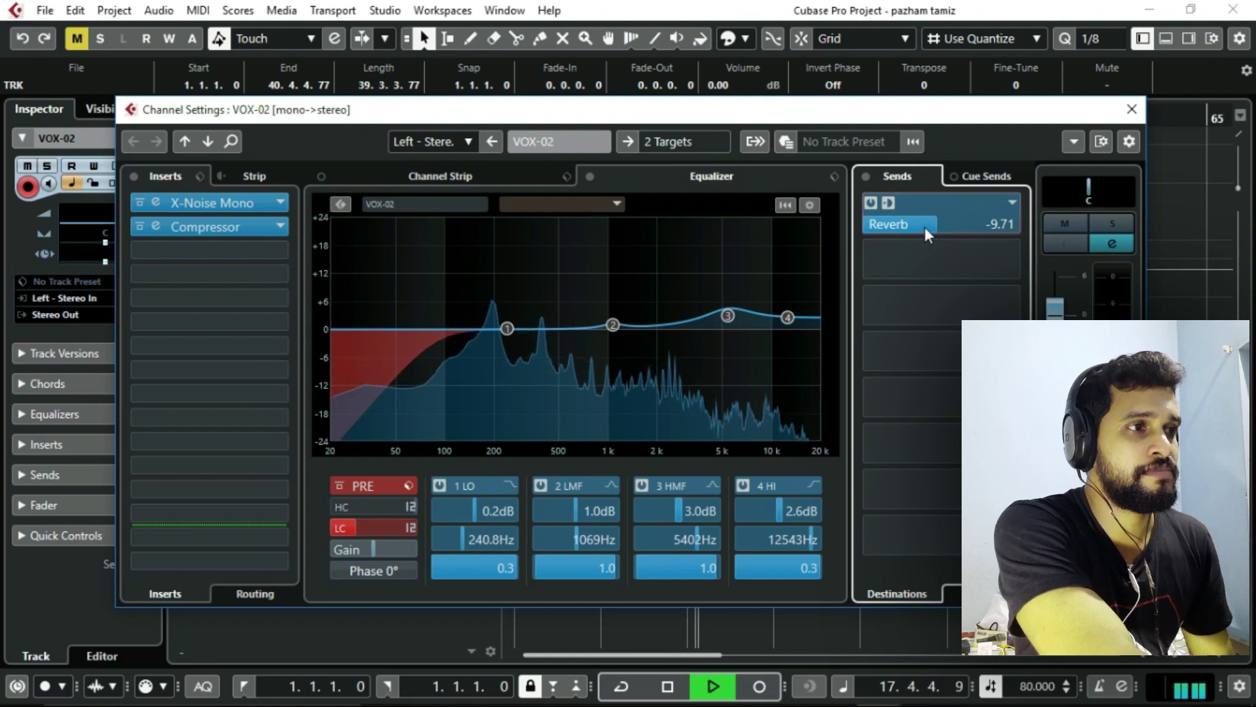
key(space)
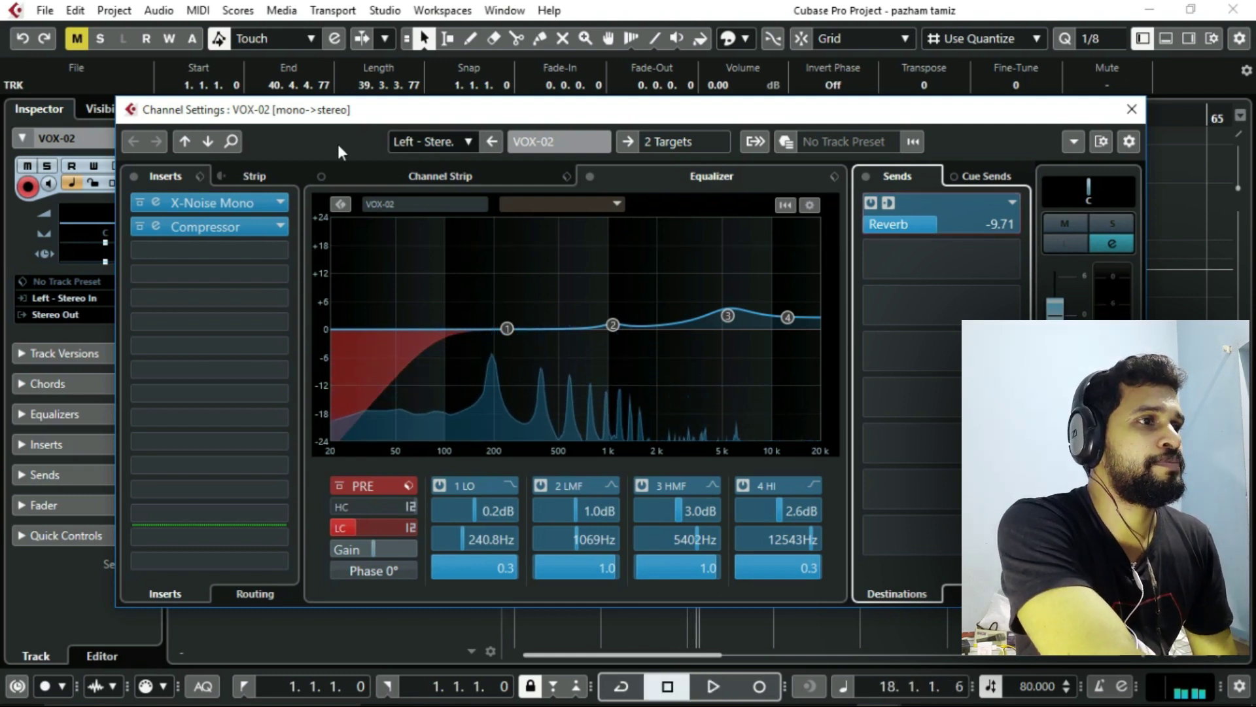
Unmute the TRK track and audition the full mix with the VOX-02 channel settings open.
drag(371, 104, 424, 238)
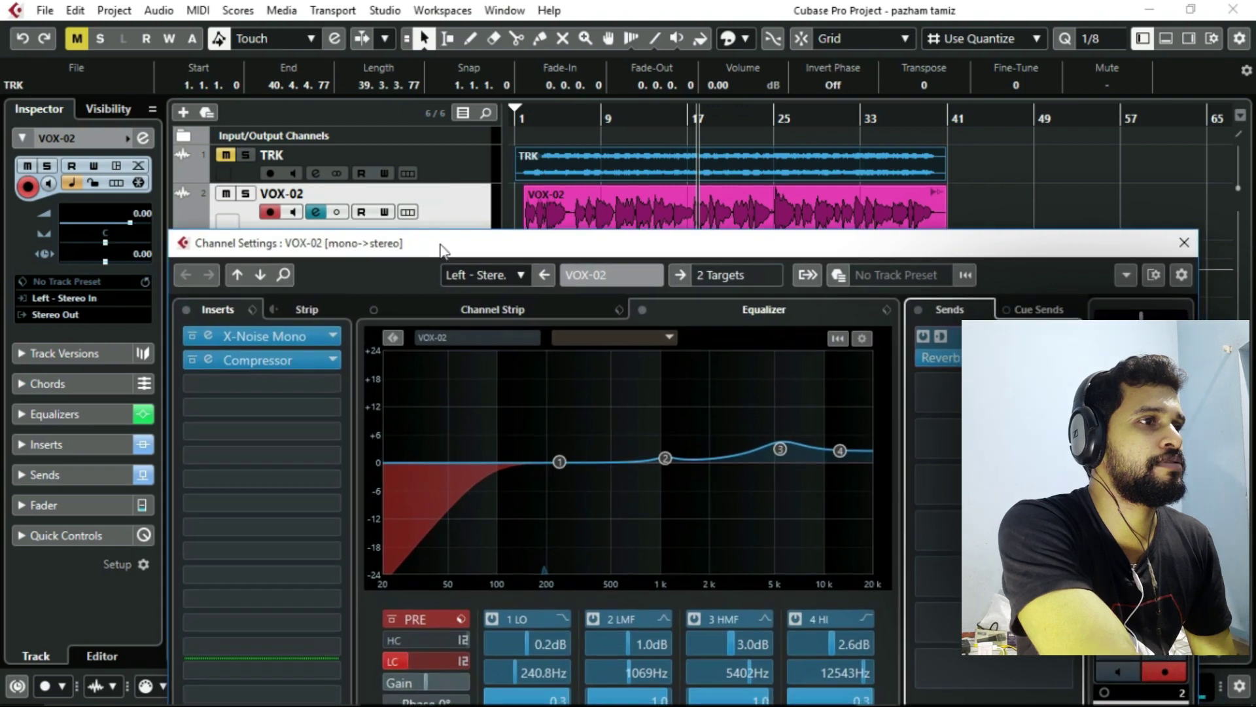
click(225, 157)
click(225, 157)
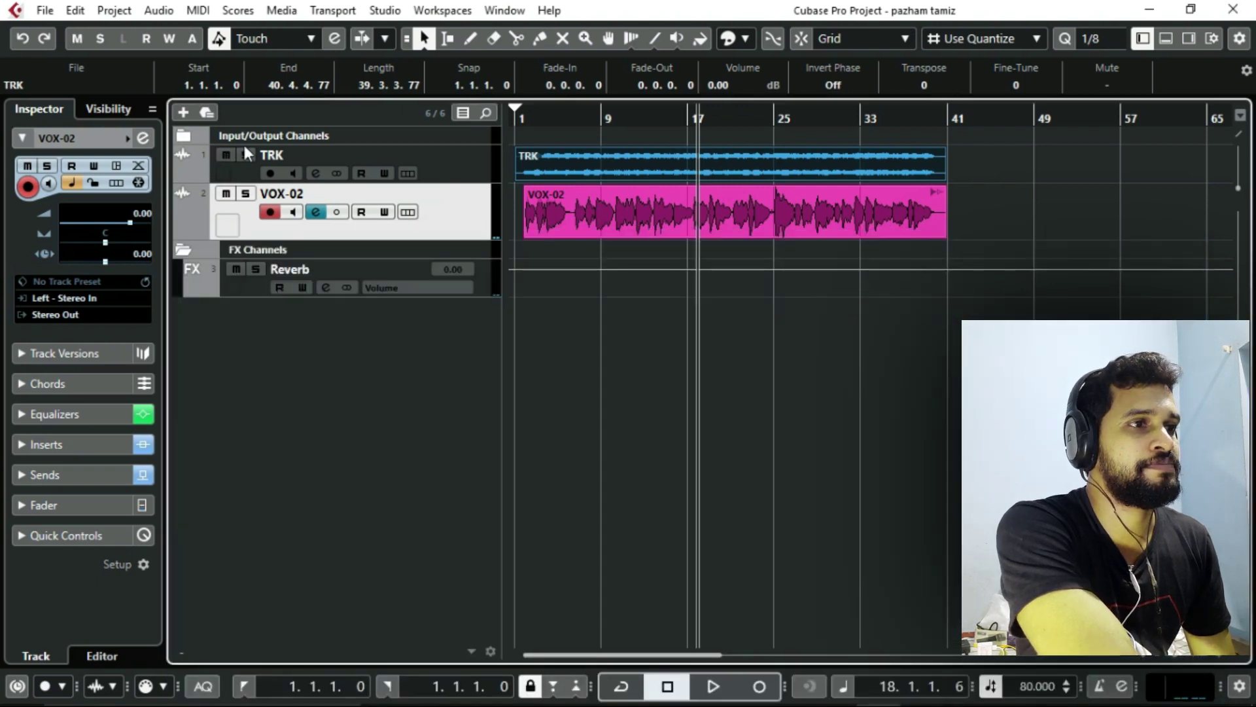
click(316, 212)
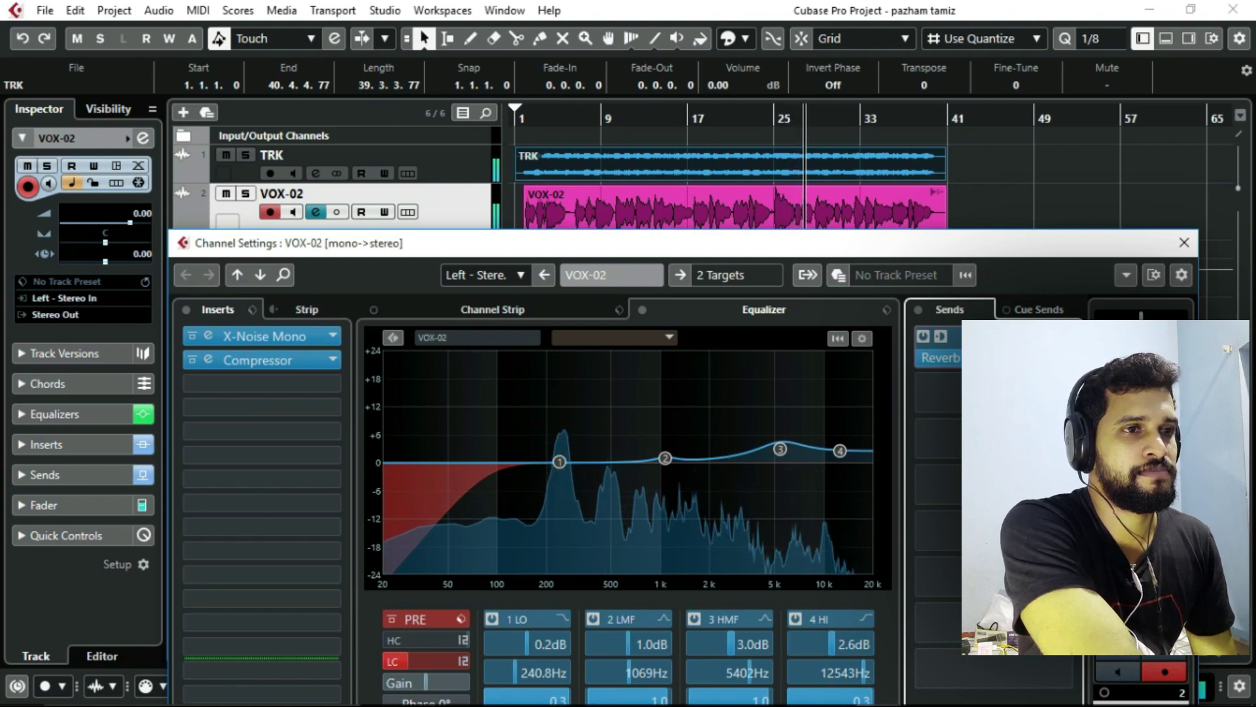
key(space)
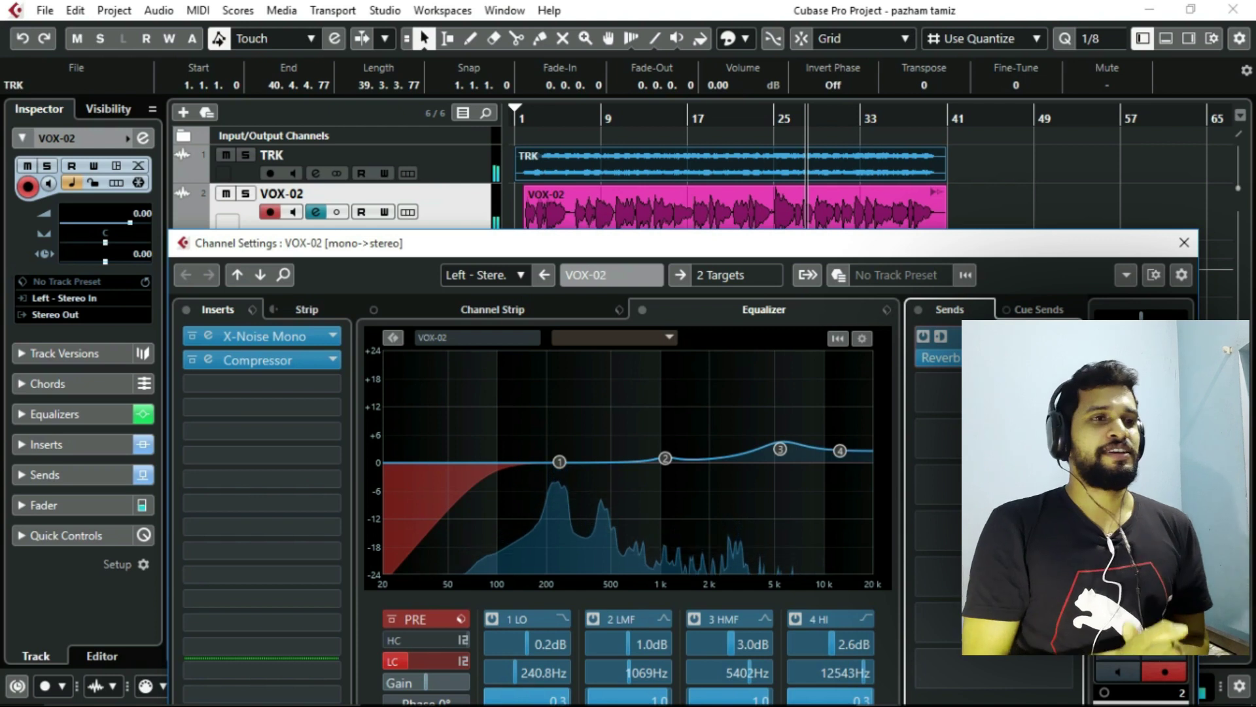